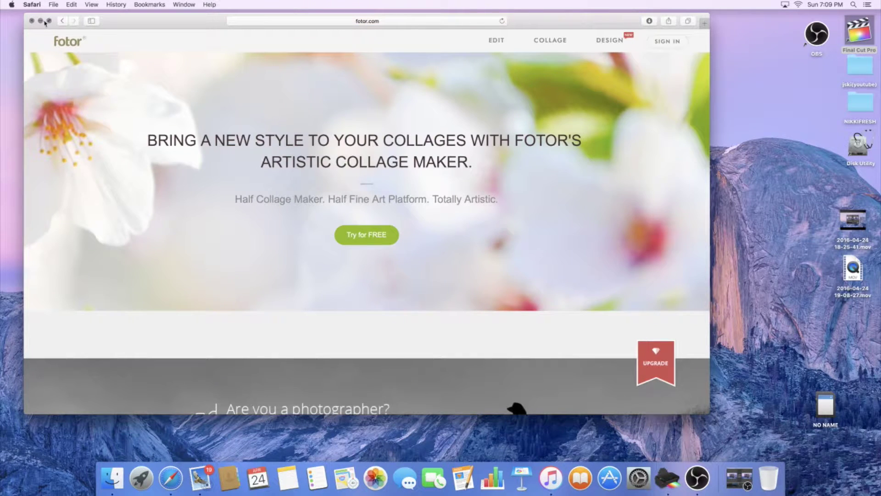
# - Go full screen and bring up Fotor's Design formats, including YouTube Cover
pyautogui.click(50, 21)
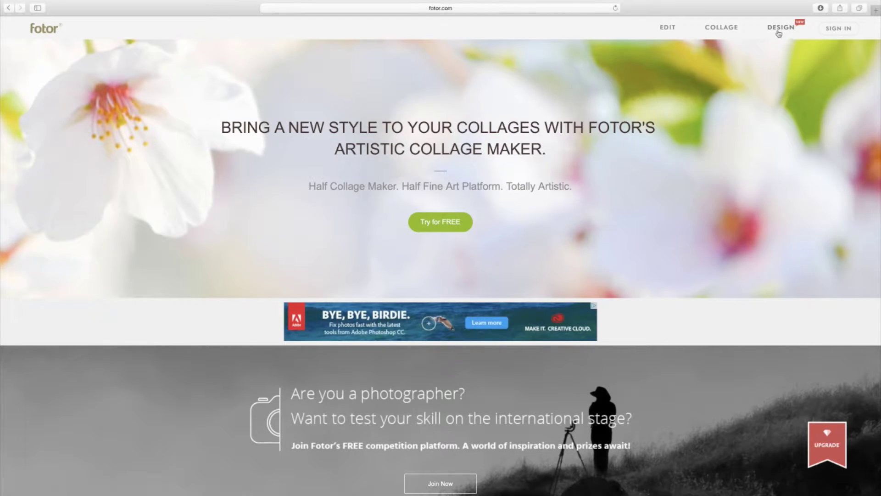
pyautogui.scroll(-1, 779, 34)
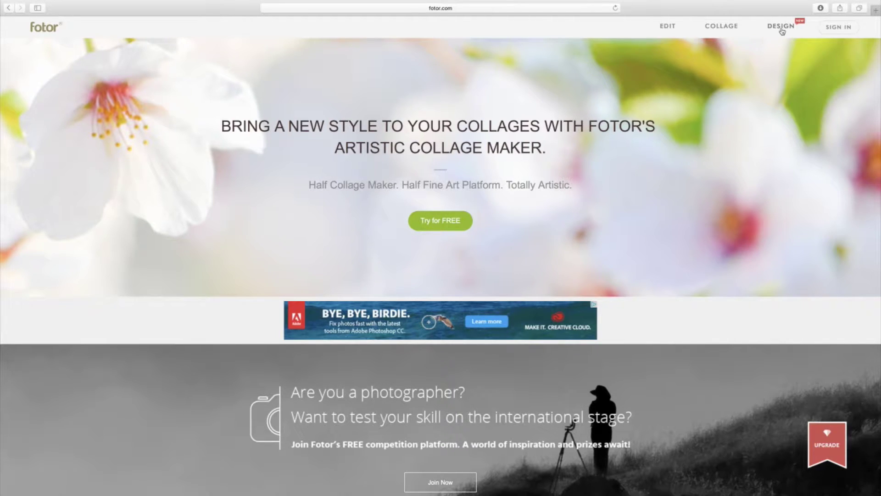
pyautogui.click(782, 29)
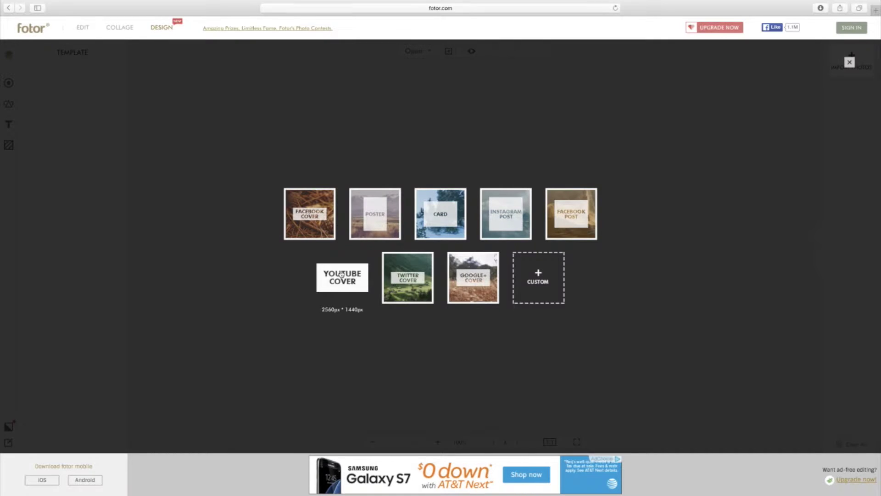
# - Start a 2560 × 1440 YouTube Cover and apply the blog template with mint title banner
pyautogui.click(342, 274)
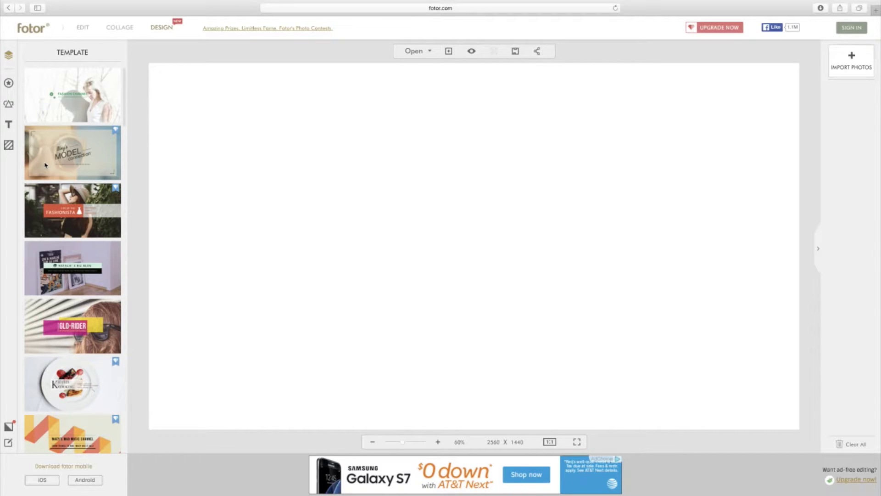
pyautogui.scroll(-5, 45, 165)
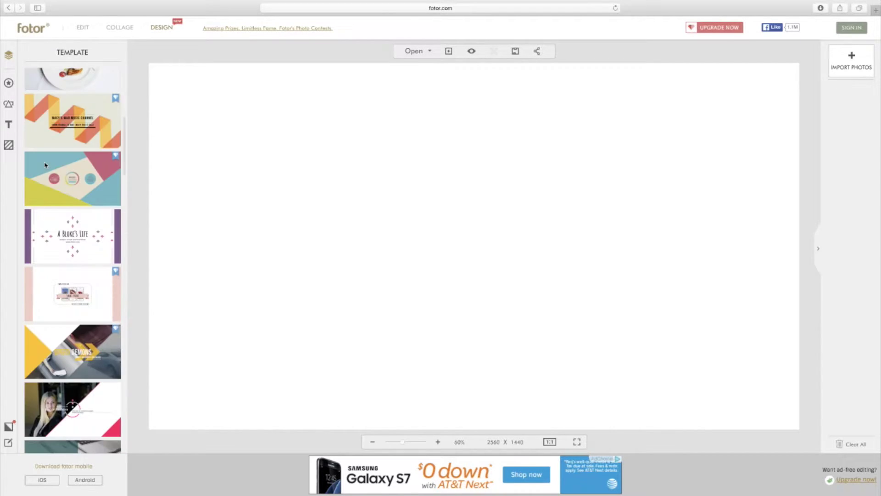
pyautogui.scroll(-10, 45, 165)
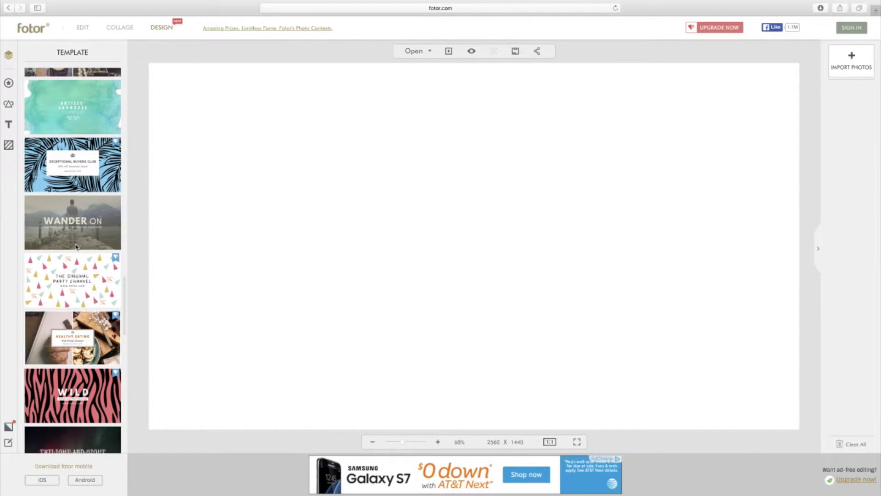
pyautogui.scroll(-10, 76, 247)
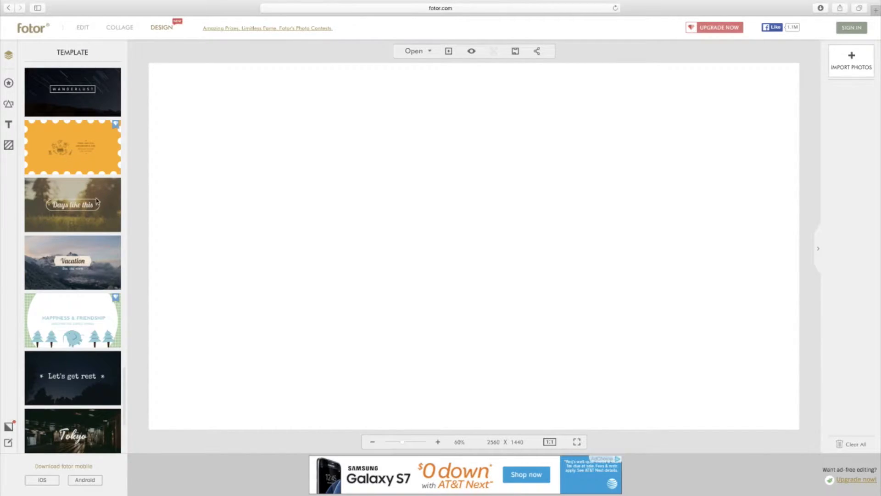
pyautogui.scroll(-2, 108, 297)
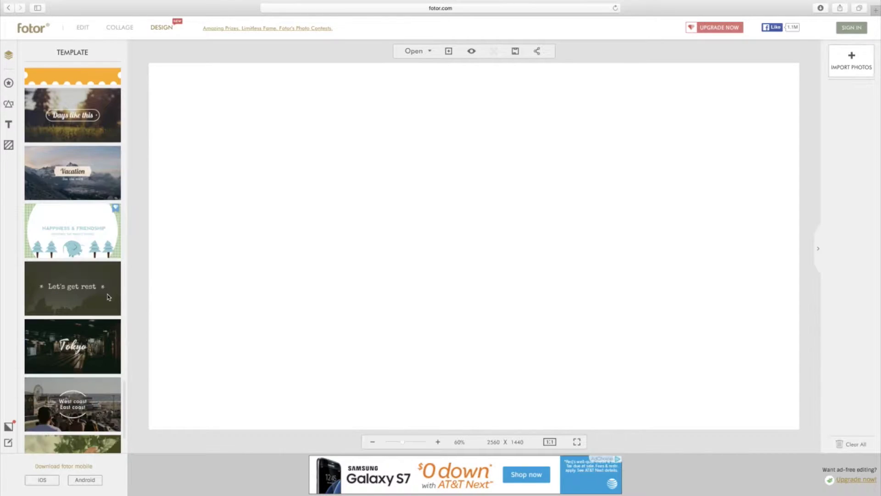
pyautogui.scroll(-2, 108, 297)
pyautogui.scroll(-1, 109, 297)
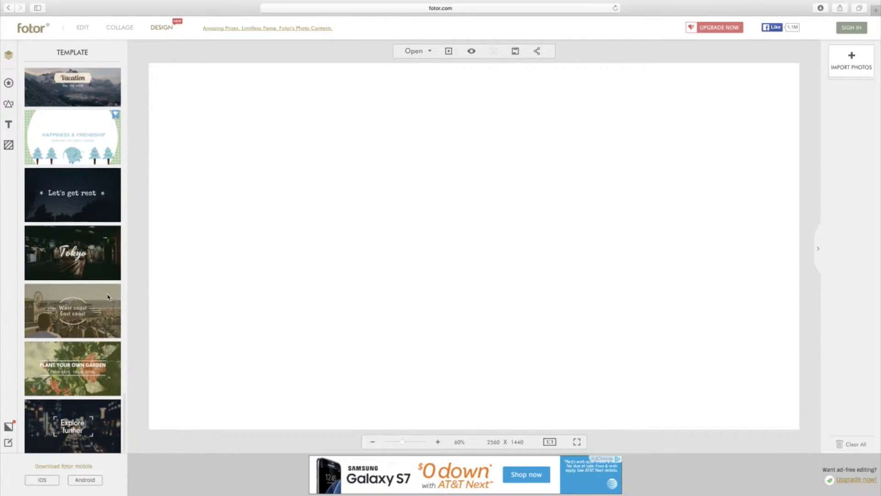
pyautogui.scroll(-5, 109, 297)
pyautogui.scroll(3, 109, 297)
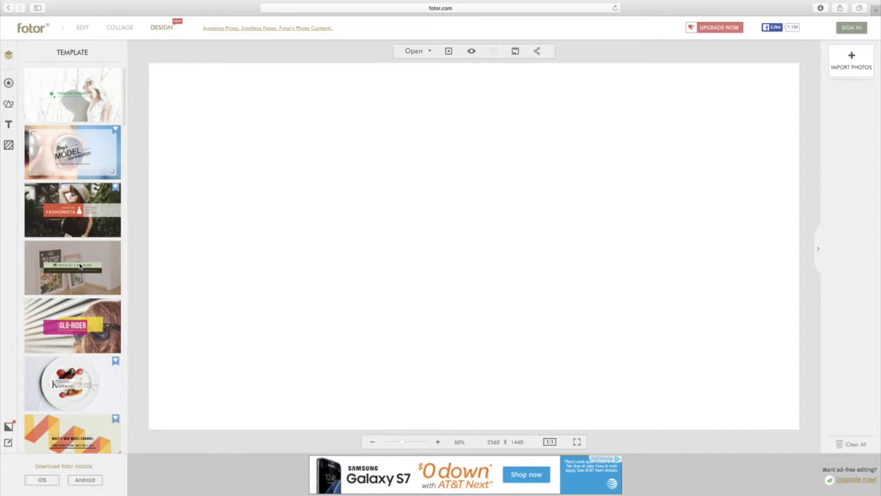
pyautogui.click(79, 272)
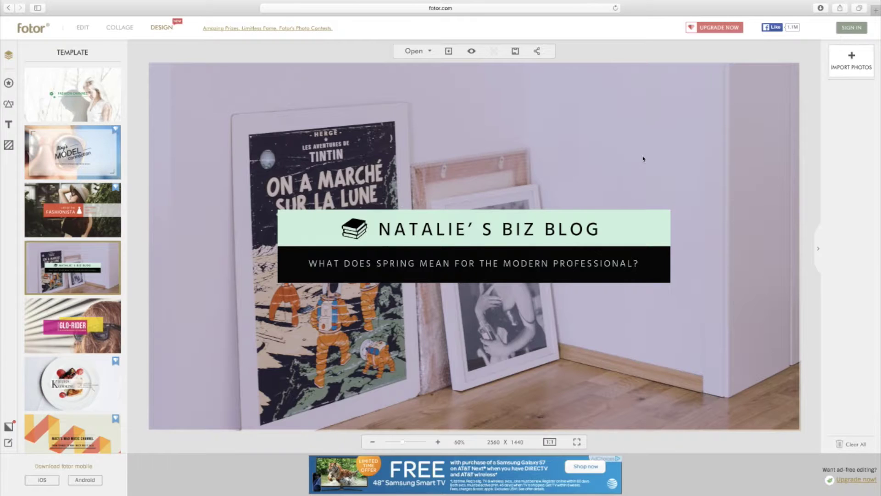
# - Import the Collective Haul Walmart JPG from the Desktop's NIKKIFRESH folder
pyautogui.click(852, 68)
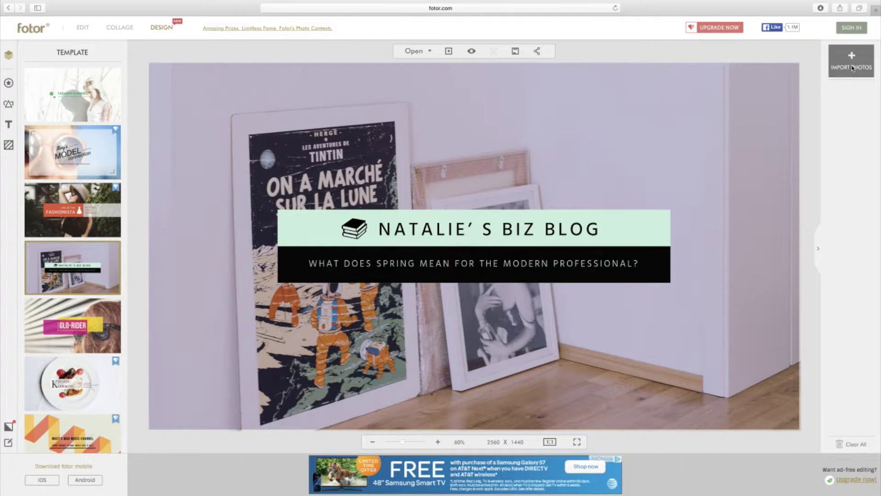
pyautogui.click(393, 135)
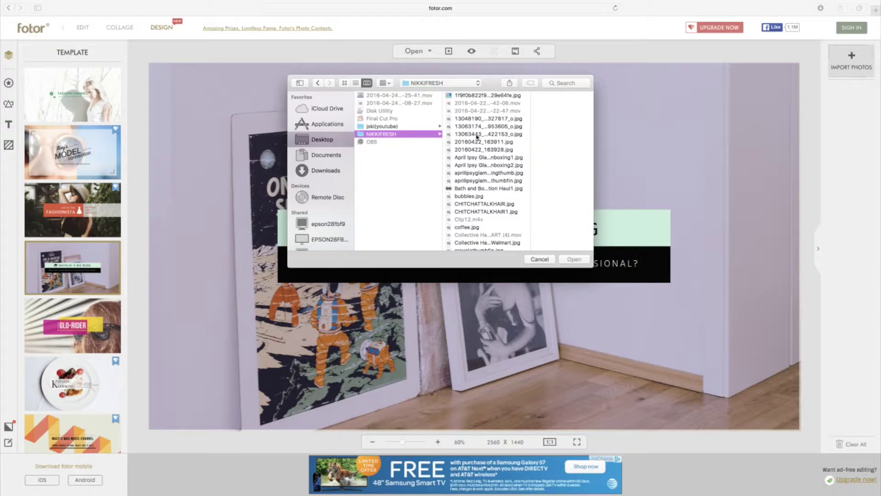
pyautogui.click(476, 121)
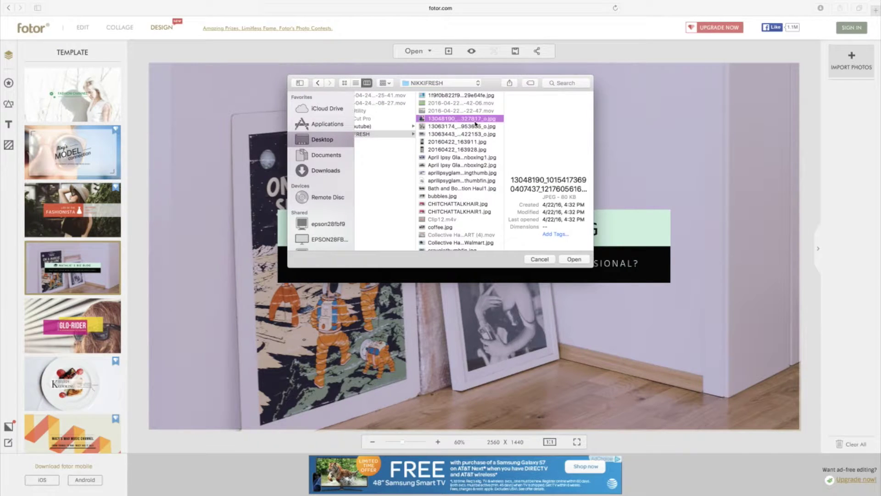
pyautogui.click(451, 127)
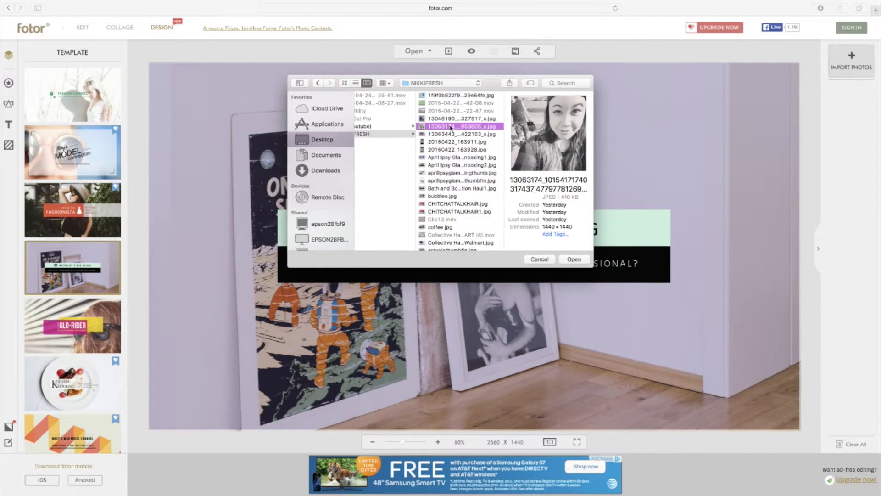
pyautogui.click(439, 156)
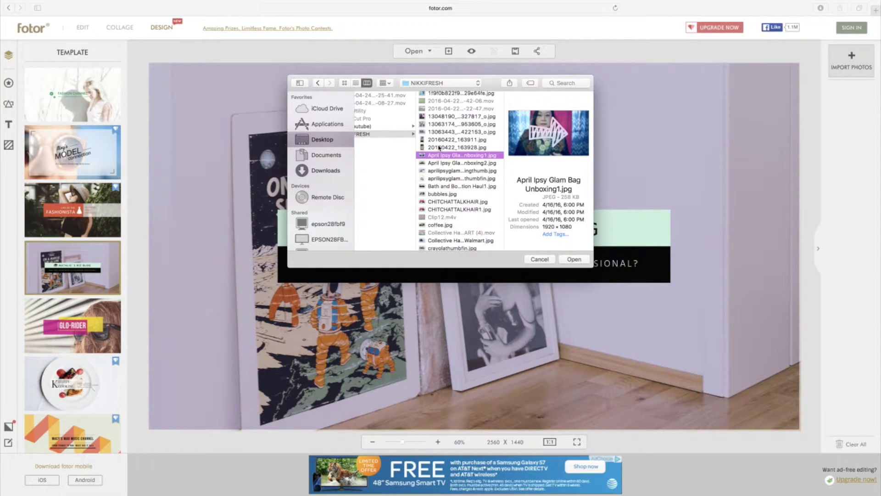
pyautogui.click(439, 148)
pyautogui.scroll(-2, 459, 206)
pyautogui.click(459, 205)
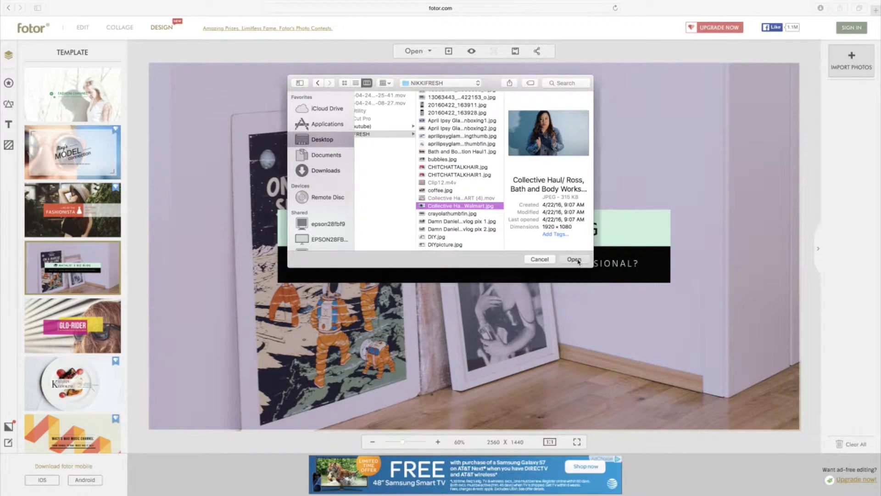
pyautogui.click(575, 259)
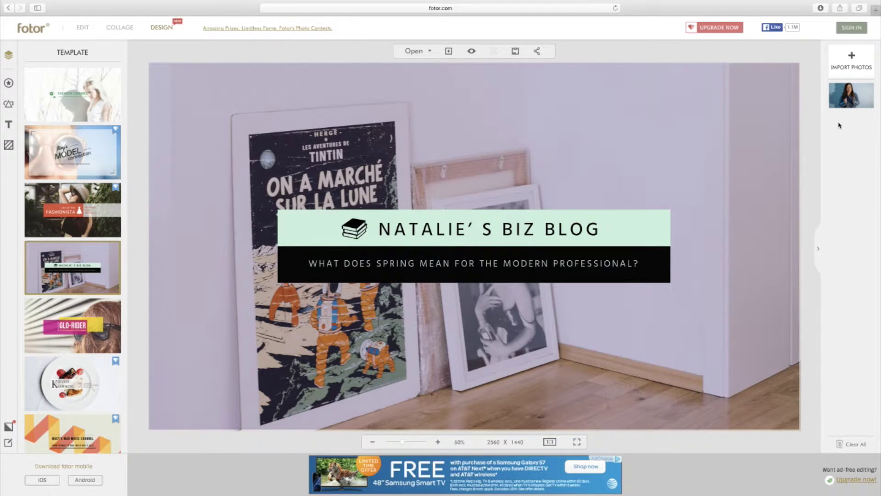
# - Place the imported woman photo as the canvas background and show its Image Effects
pyautogui.moveTo(855, 100)
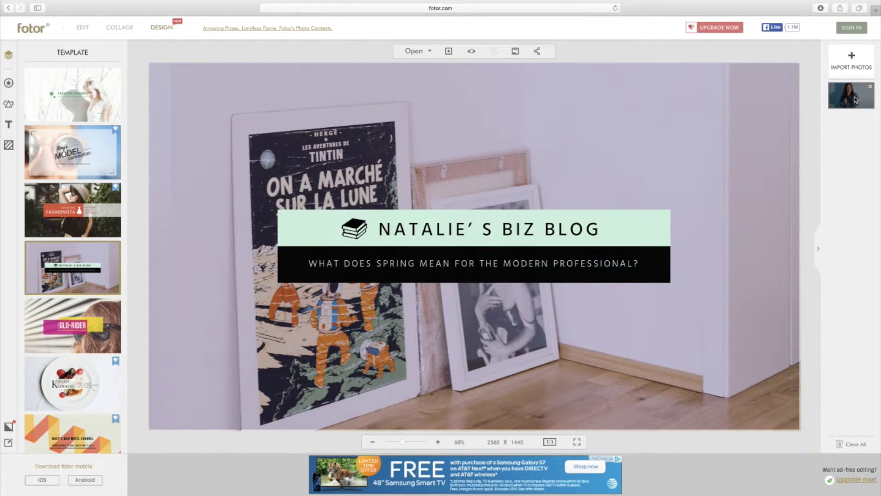
pyautogui.moveTo(859, 96); pyautogui.dragTo(642, 123)
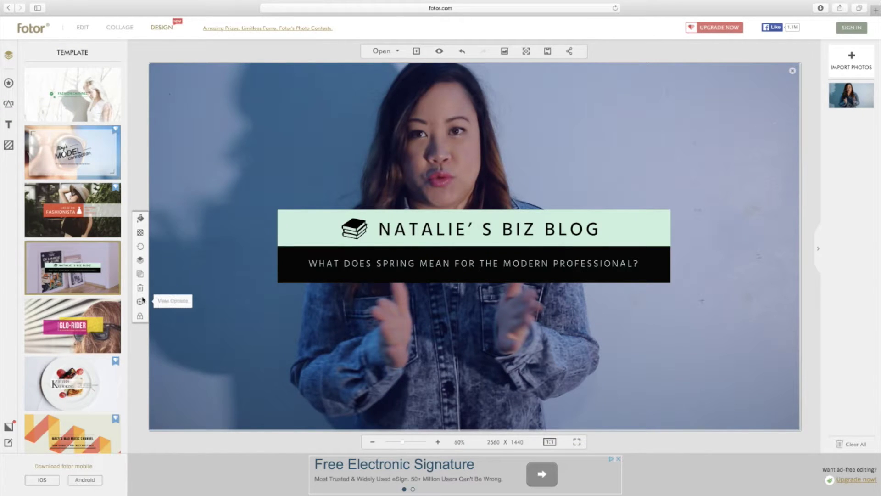
pyautogui.click(141, 219)
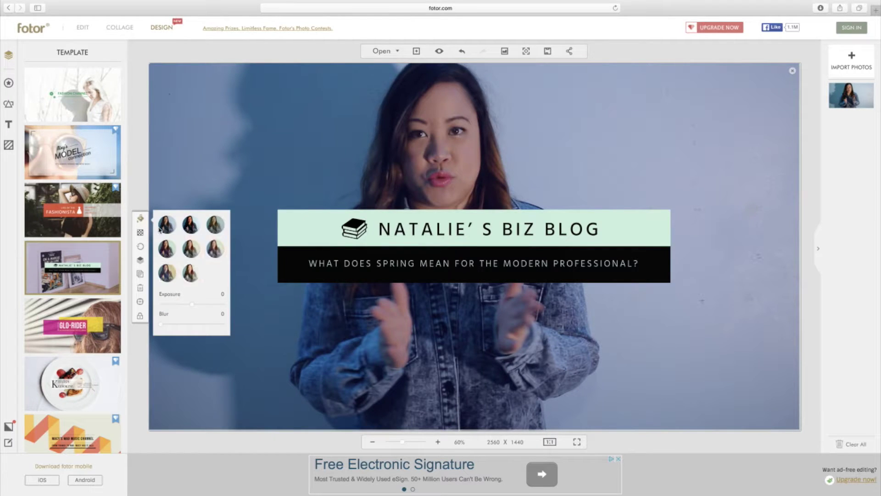
# - Apply a cool teal filter with Exposure 20 and Blur 8 to the background photo
pyautogui.click(170, 246)
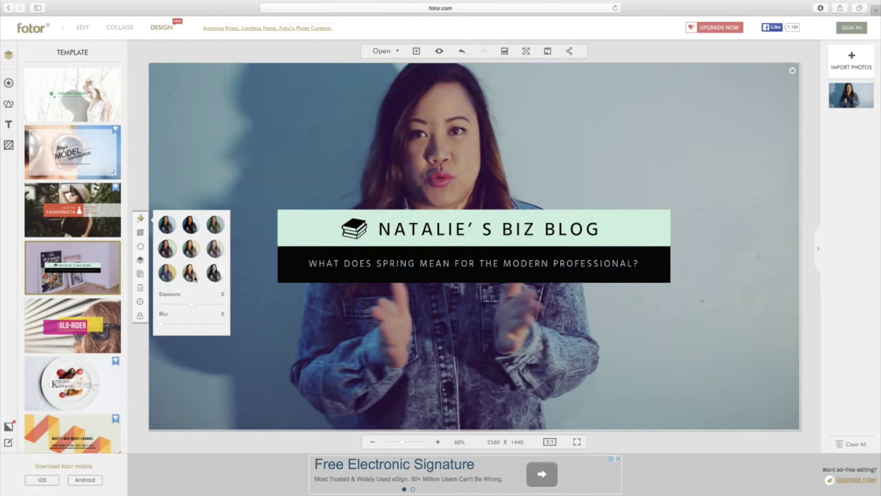
pyautogui.moveTo(190, 305); pyautogui.dragTo(171, 329)
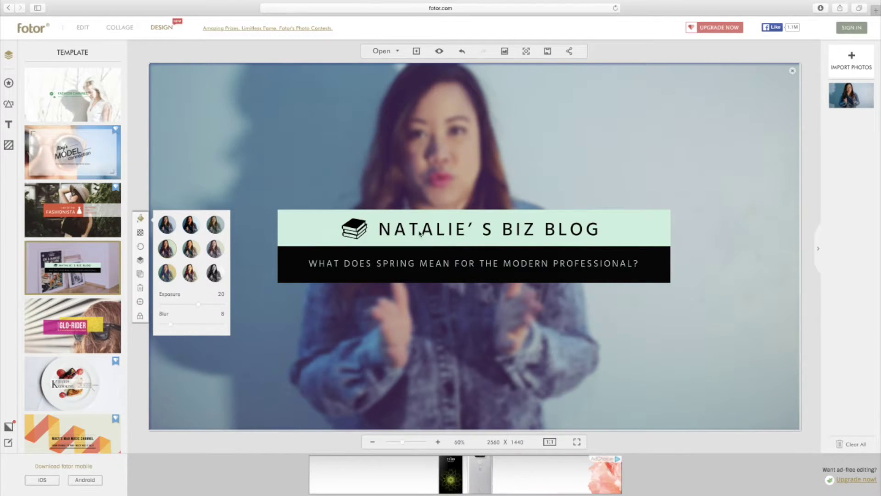
# - Replace the banner title text with 'GETTING FRESH WITH IT'
pyautogui.click(433, 231)
pyautogui.doubleClick(428, 233)
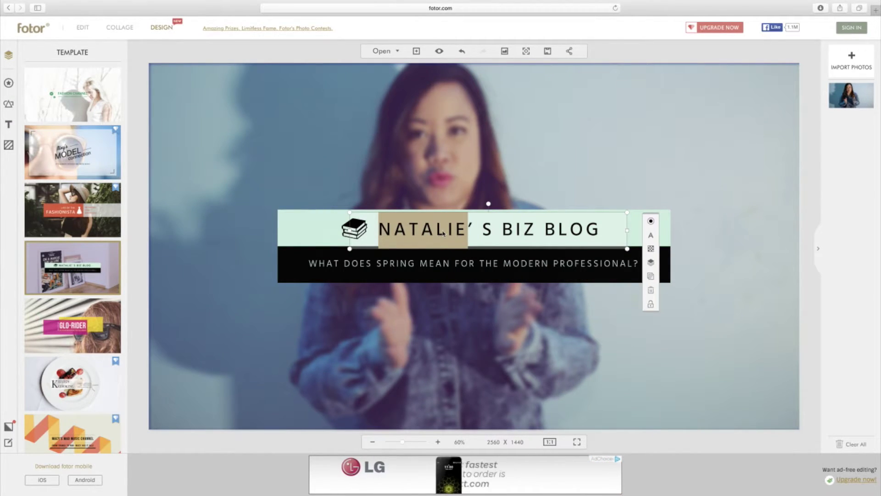
pyautogui.click(610, 232)
pyautogui.doubleClick(611, 232)
pyautogui.click(611, 231)
pyautogui.moveTo(611, 231); pyautogui.dragTo(373, 229)
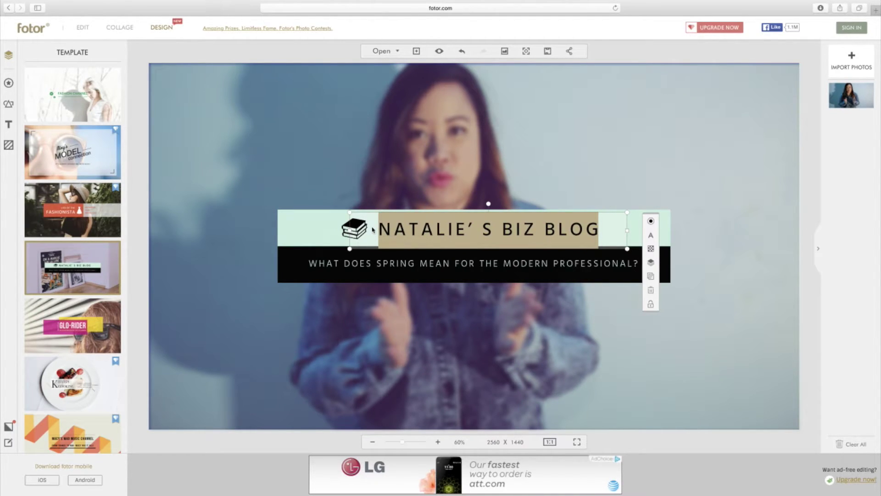
pyautogui.write('N')
pyautogui.press('BackSpace')
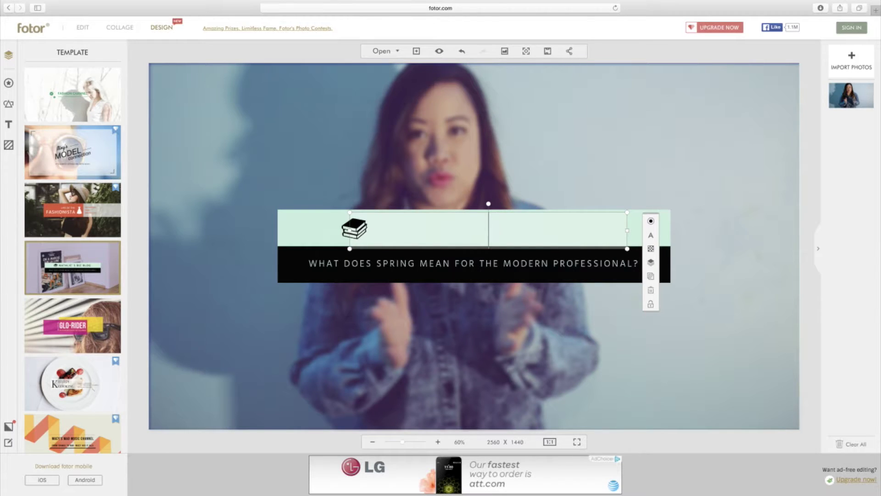
pyautogui.write('GETTING')
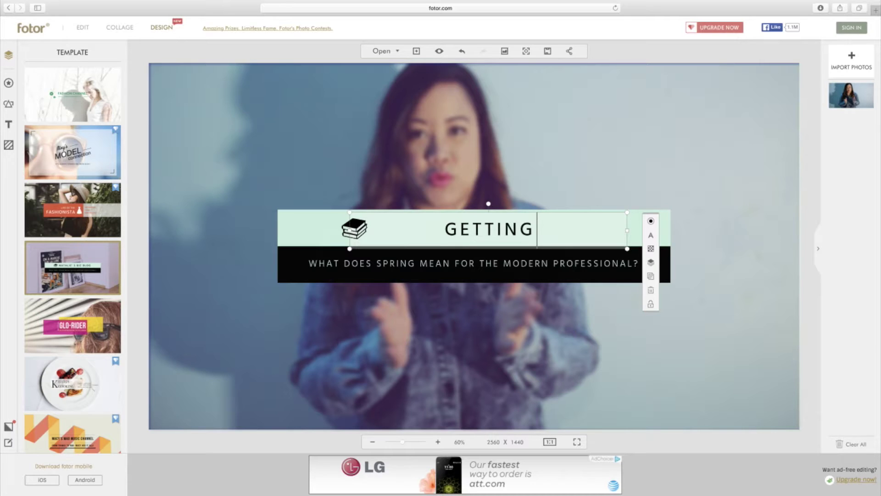
pyautogui.write(' FRESH WITH IT')
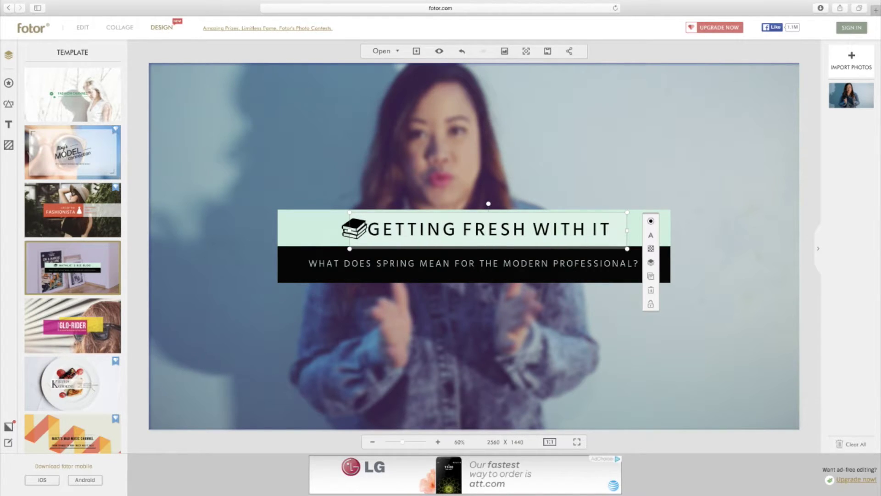
# - Delete the book icon from the mint strip and finish editing the headline
pyautogui.click(331, 230)
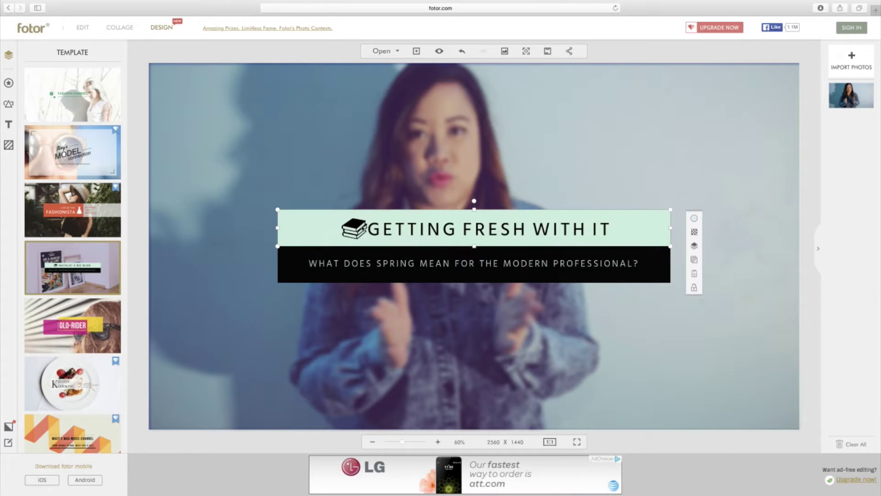
pyautogui.click(356, 228)
pyautogui.press('Delete')
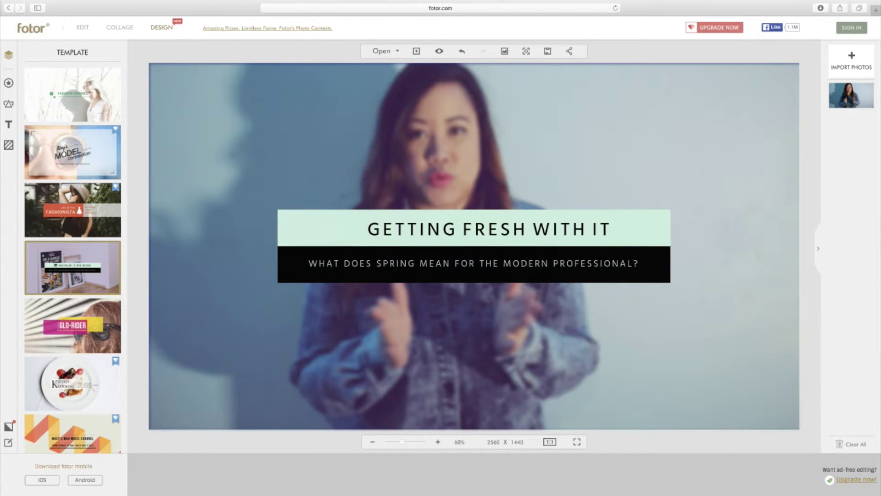
pyautogui.click(467, 233)
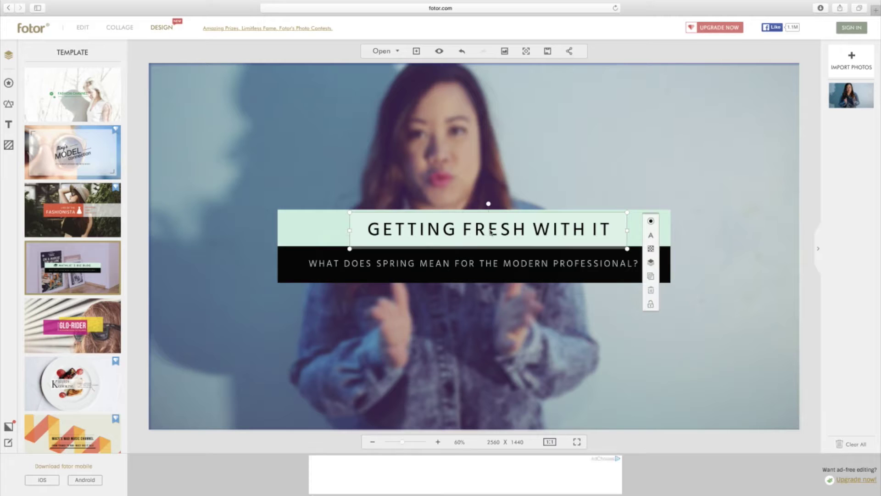
pyautogui.moveTo(488, 231); pyautogui.dragTo(477, 231)
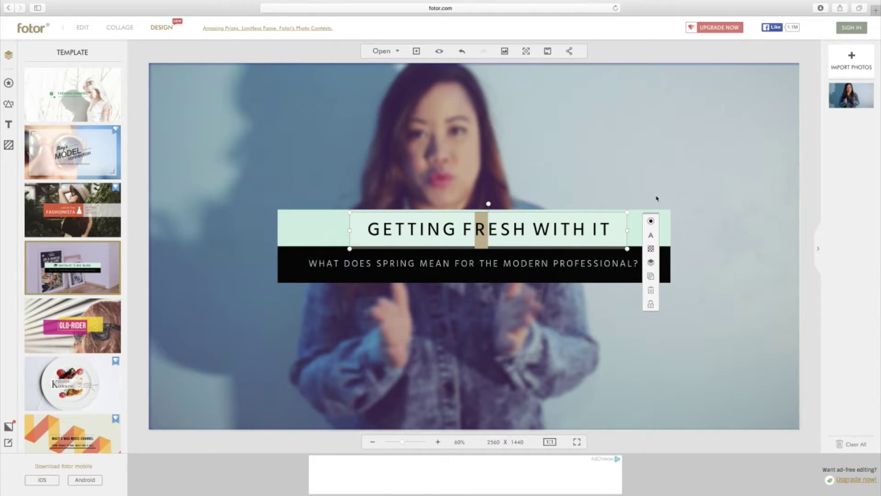
pyautogui.click(693, 194)
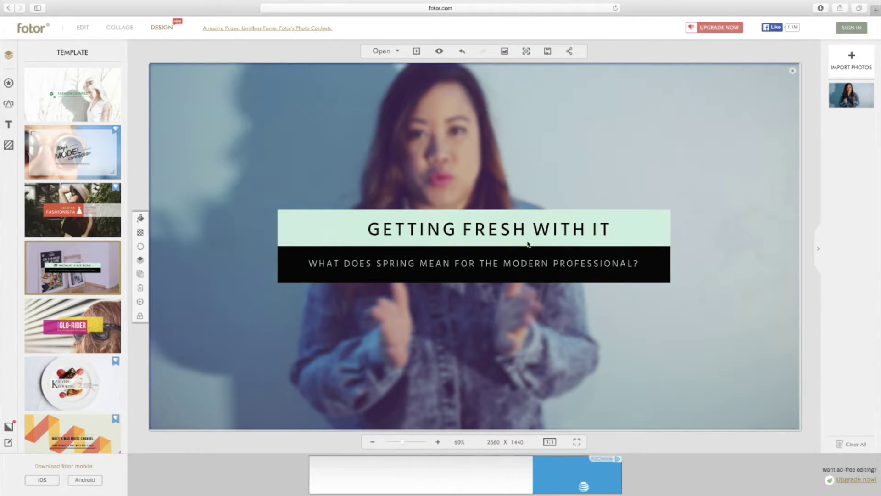
# - Change the black strip's tagline to 'TUTORIALS AND HOW-TO'S FOR YOUTUBE'
pyautogui.doubleClick(351, 264)
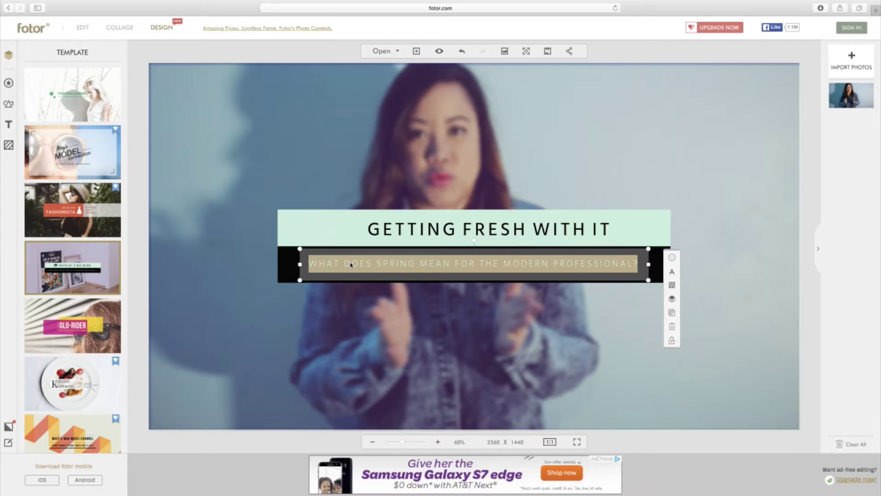
pyautogui.press('BackSpace')
pyautogui.write('T')
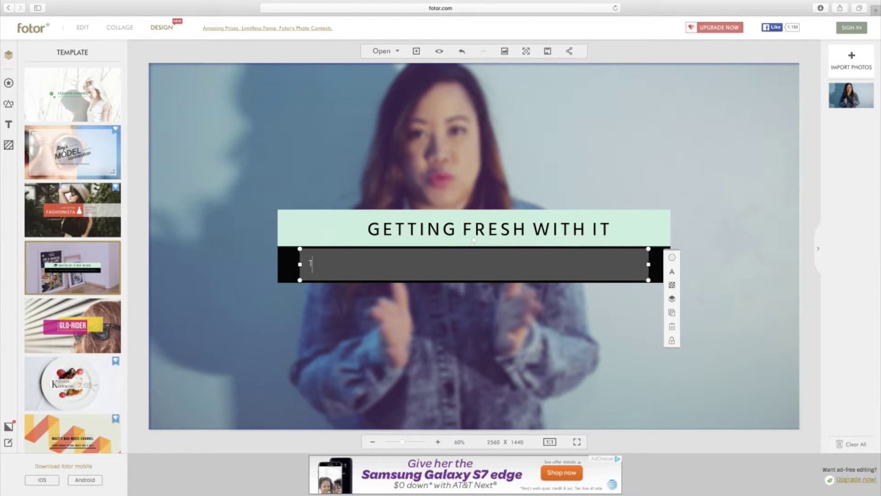
pyautogui.write('UTORIALS AND HOW')
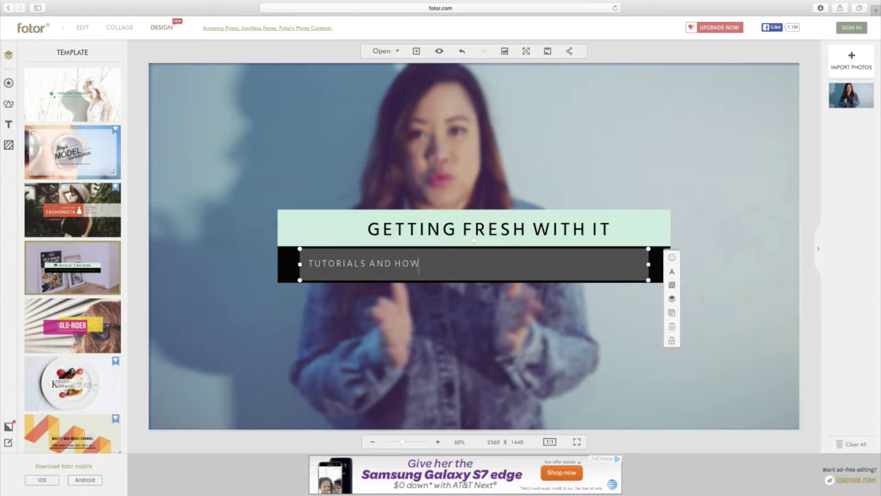
pyautogui.write("-TO'S FOR YOUTUBE")
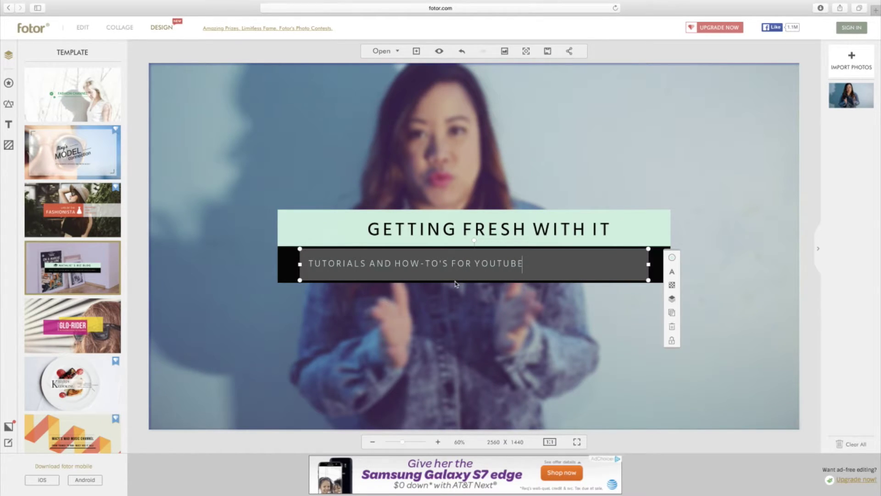
pyautogui.click(310, 264)
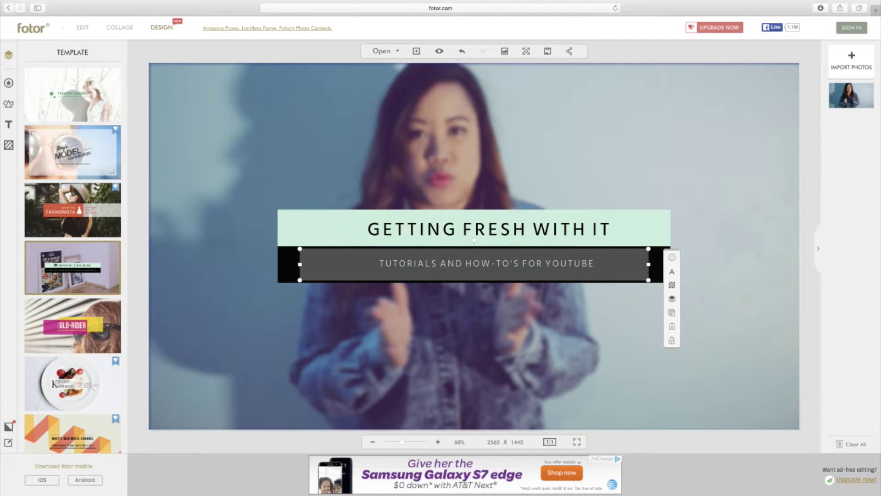
pyautogui.click(548, 309)
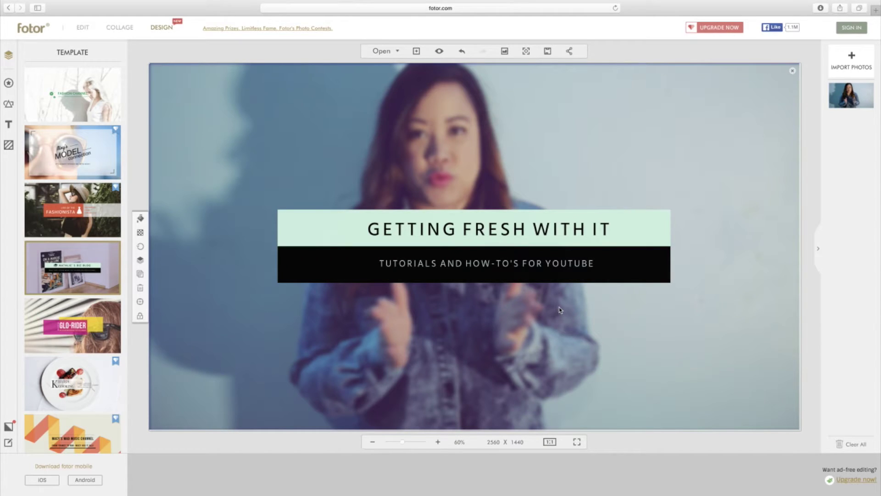
# - Delete the stray character before TUTORIALS and preview the centred tagline
pyautogui.doubleClick(499, 264)
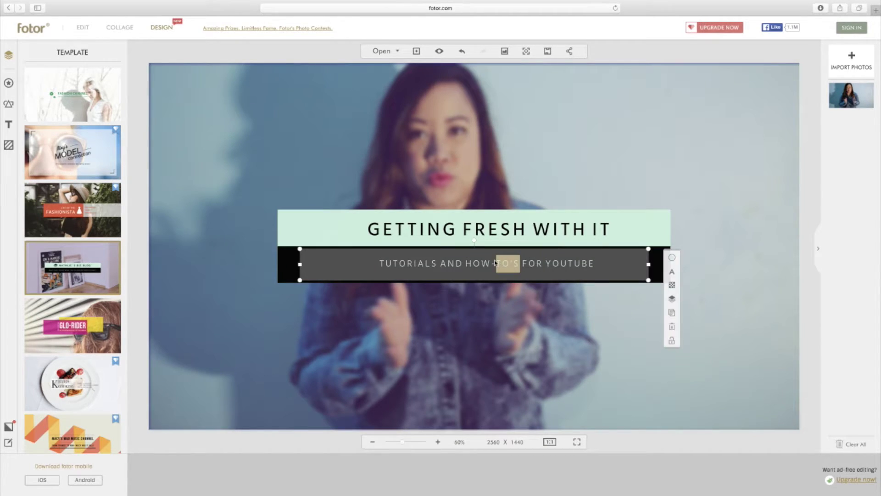
pyautogui.click(383, 261)
pyautogui.press('BackSpace')
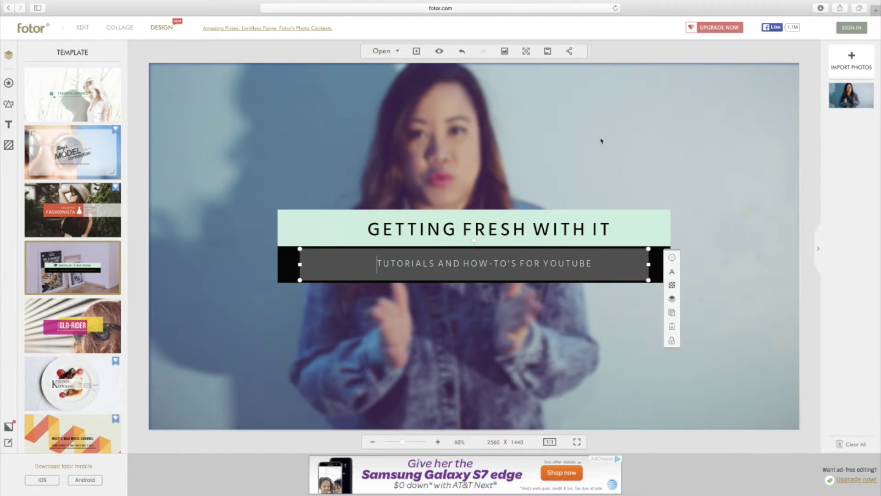
pyautogui.click(678, 186)
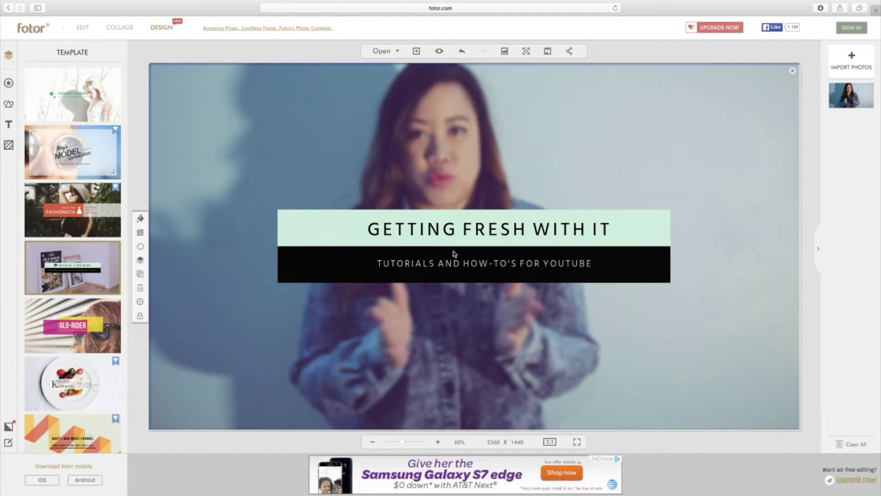
pyautogui.click(405, 266)
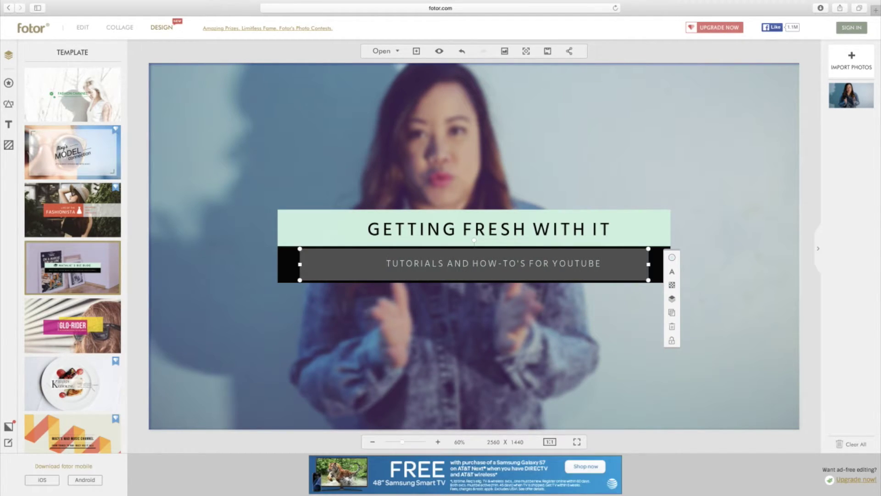
pyautogui.click(493, 179)
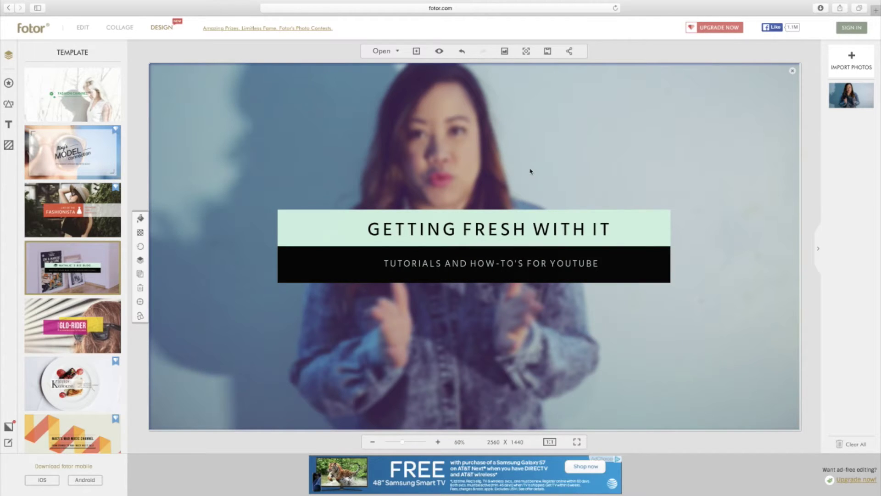
# - Save the cover to the Desktop as GETTINGFRESHWITHIT.jpg and open a new browser tab
pyautogui.click(548, 52)
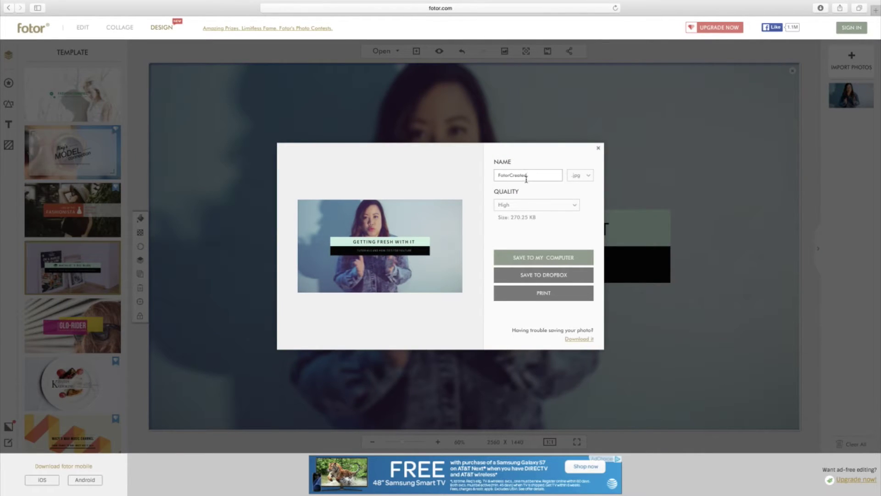
pyautogui.moveTo(535, 177); pyautogui.dragTo(464, 177)
pyautogui.write('G')
pyautogui.write('ETTINGFRESHWITHIT')
pyautogui.click(542, 256)
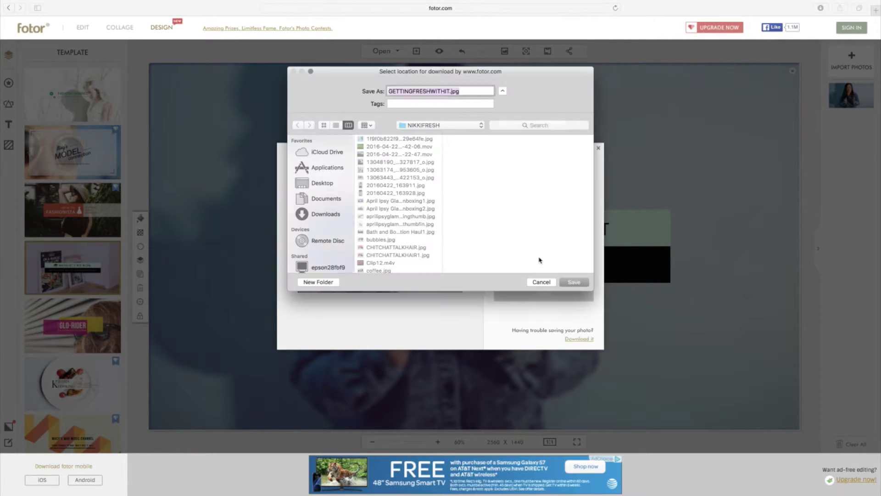
pyautogui.click(578, 285)
pyautogui.click(319, 183)
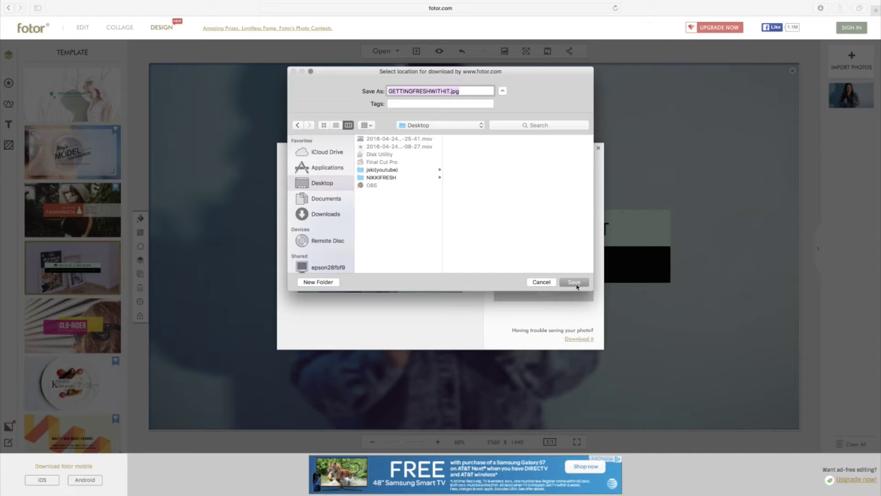
pyautogui.click(577, 285)
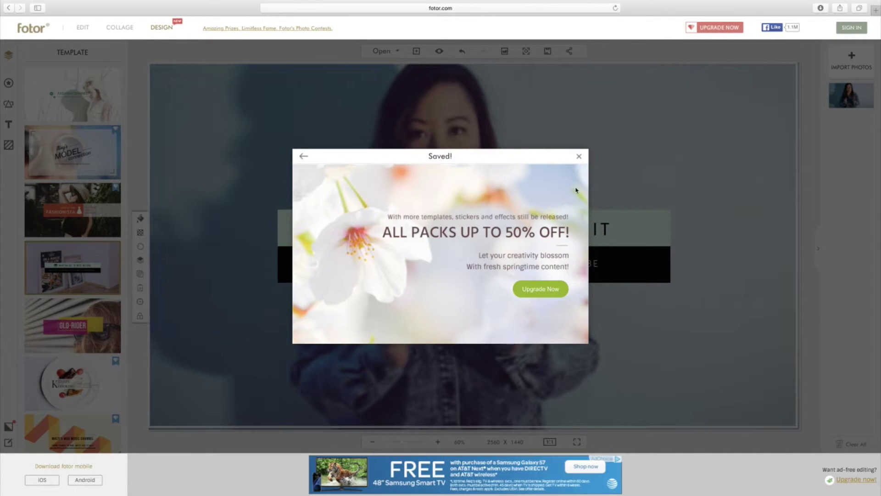
pyautogui.click(580, 157)
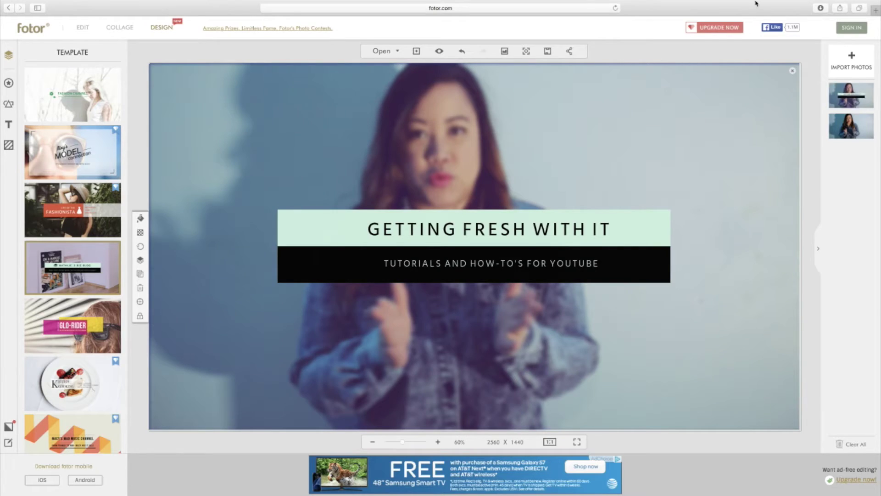
pyautogui.click(875, 10)
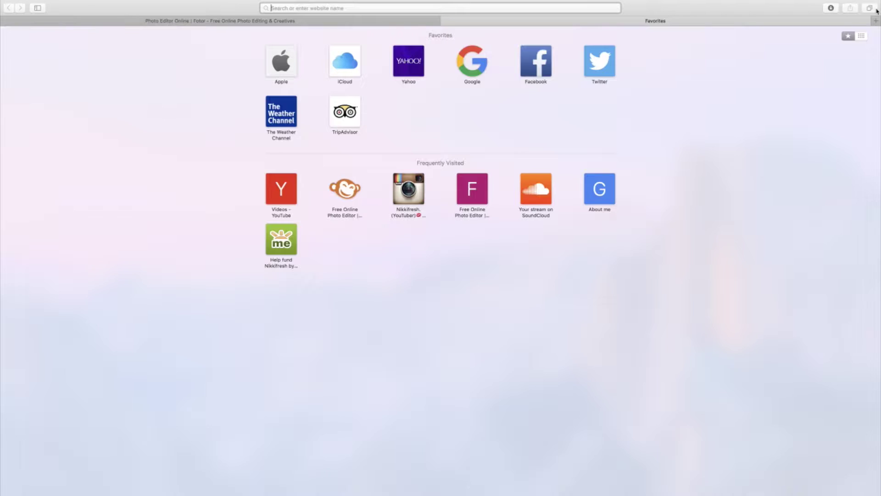
# - Load GETTINGFRESHWITHIT.jpg from the Desktop into PicMonkey's Basic Edits editor
pyautogui.click(344, 189)
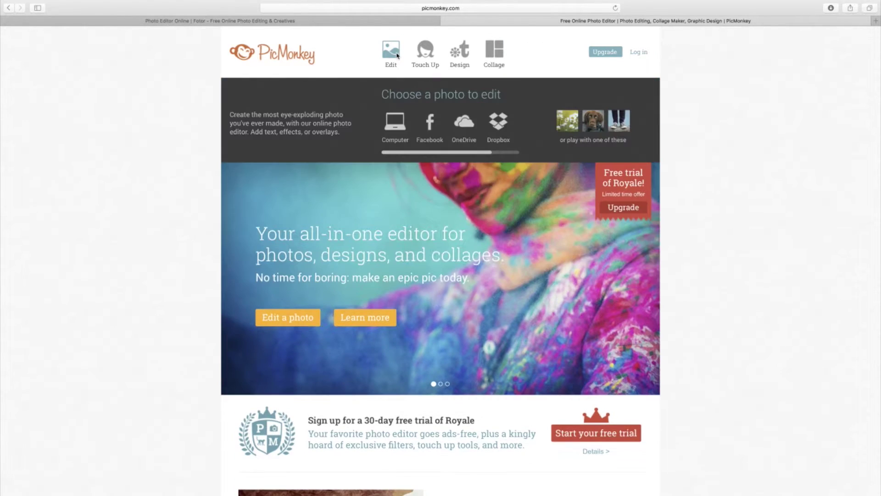
pyautogui.click(397, 55)
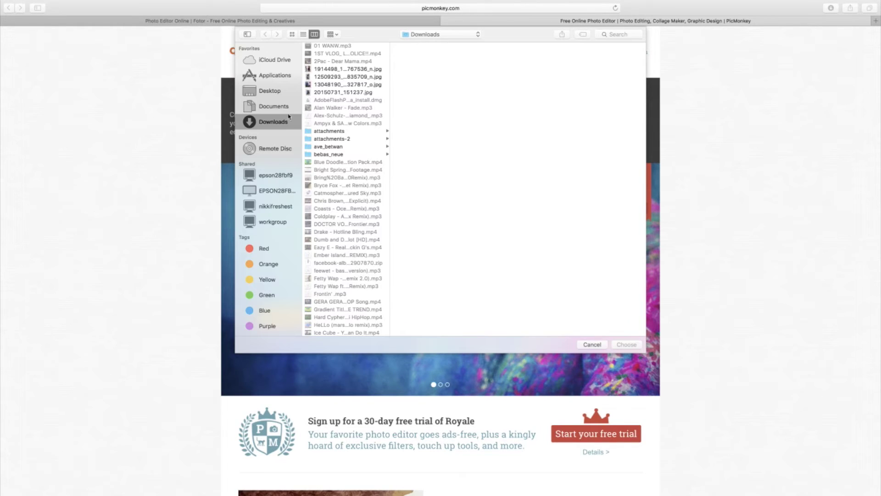
pyautogui.click(275, 91)
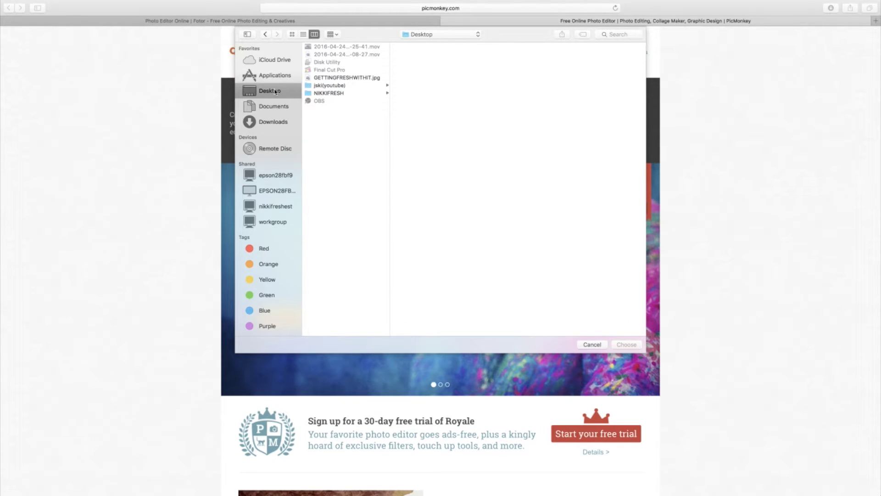
pyautogui.click(326, 78)
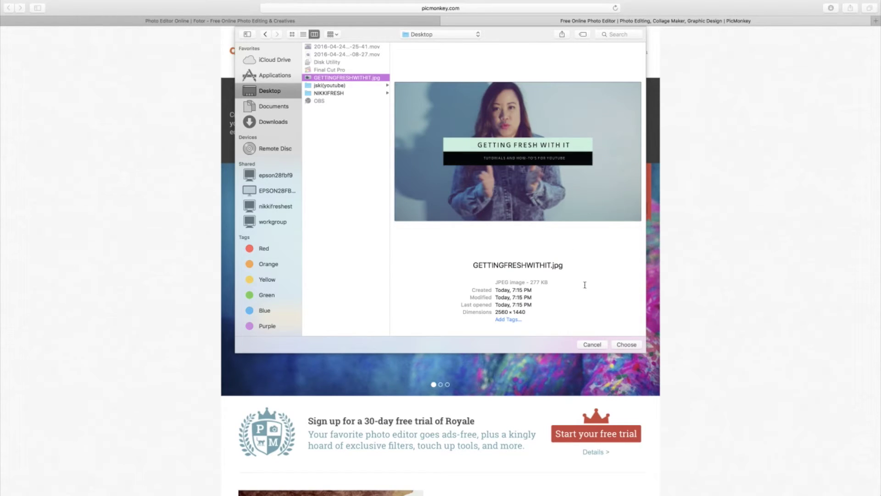
pyautogui.click(626, 344)
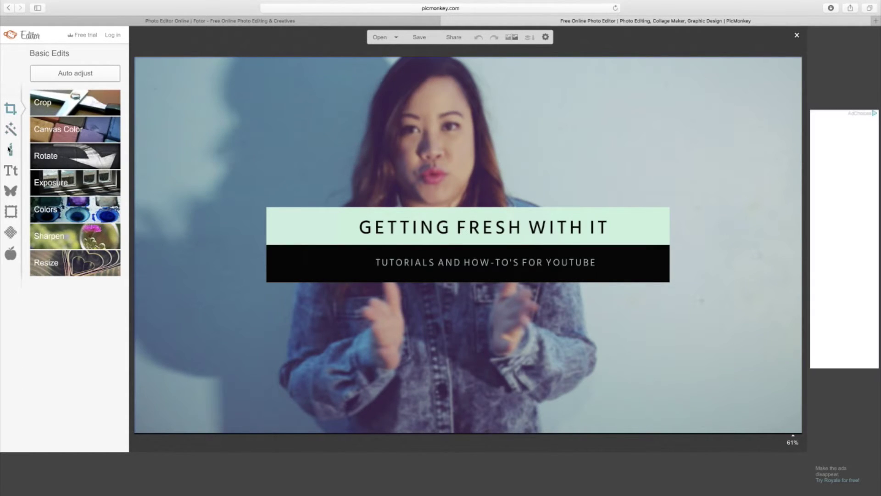
# - Add a Simple Edge frame with its outer colour sampled from the mint banner
pyautogui.click(12, 211)
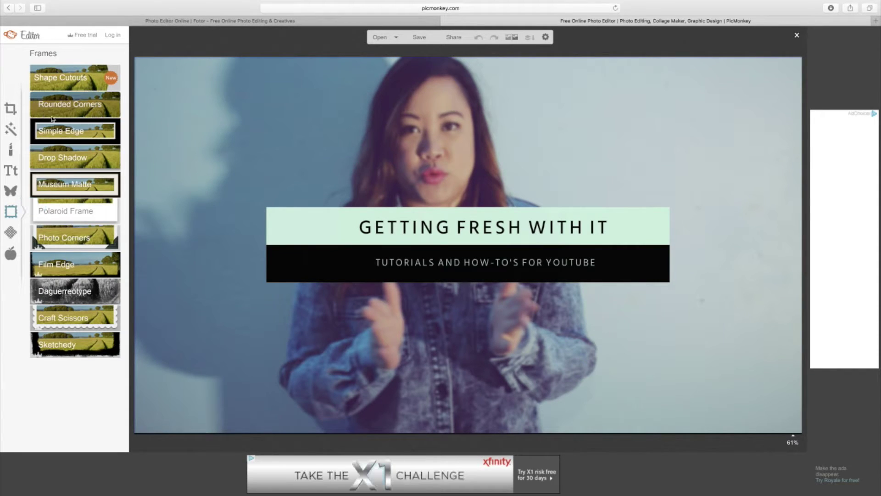
pyautogui.click(52, 130)
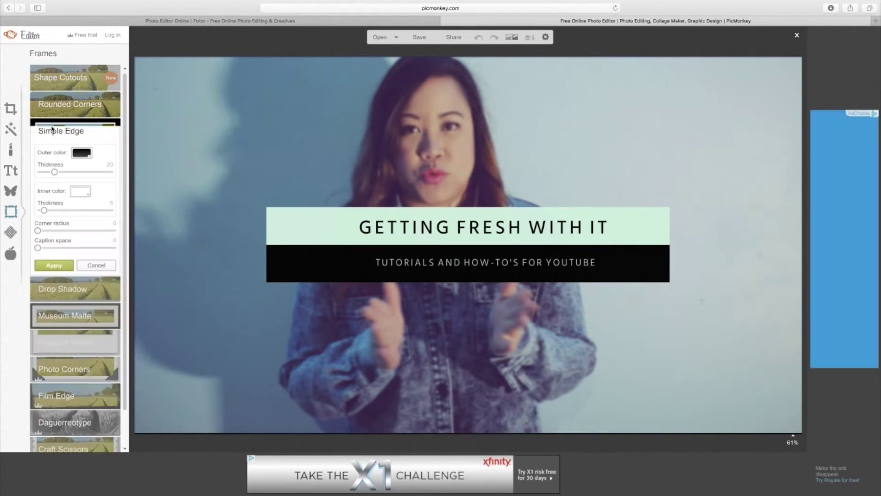
pyautogui.click(87, 156)
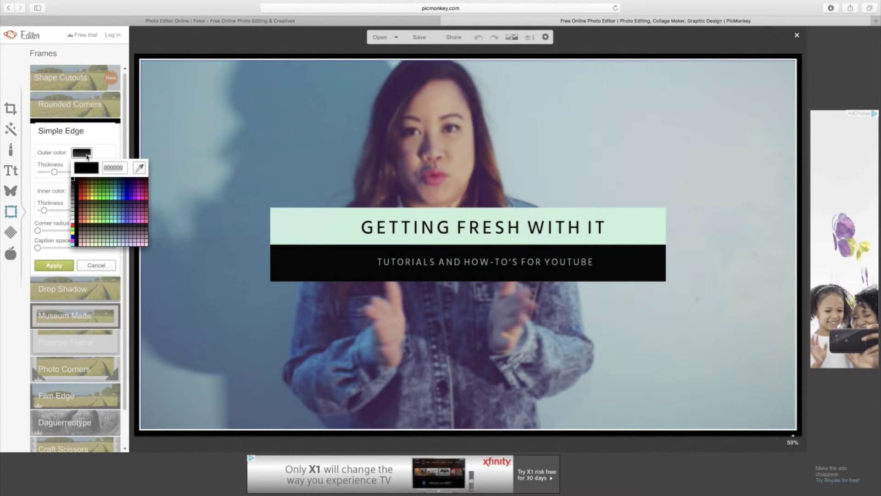
pyautogui.click(139, 167)
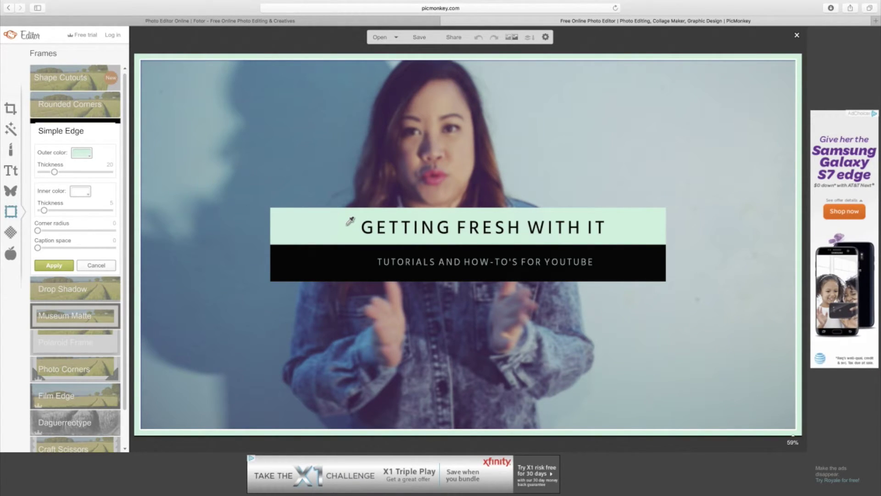
pyautogui.click(348, 225)
pyautogui.click(53, 265)
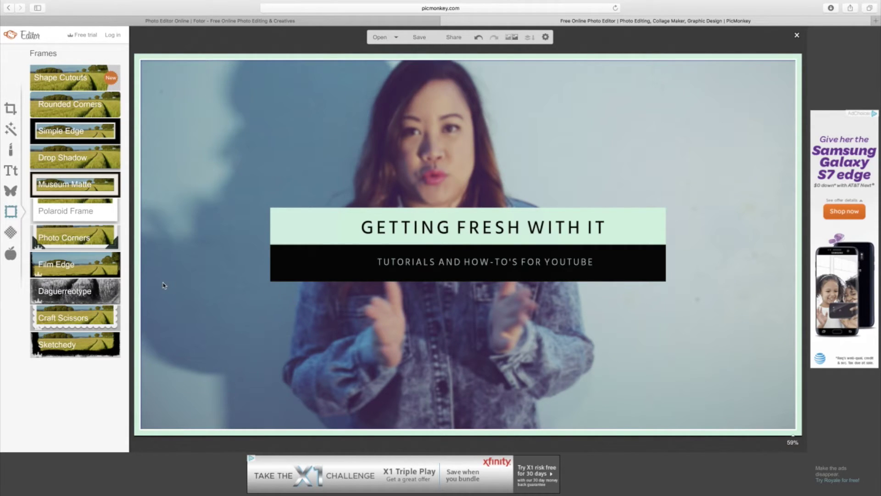
# - Add a text box with the signature name in the Sacramento script font
pyautogui.click(11, 172)
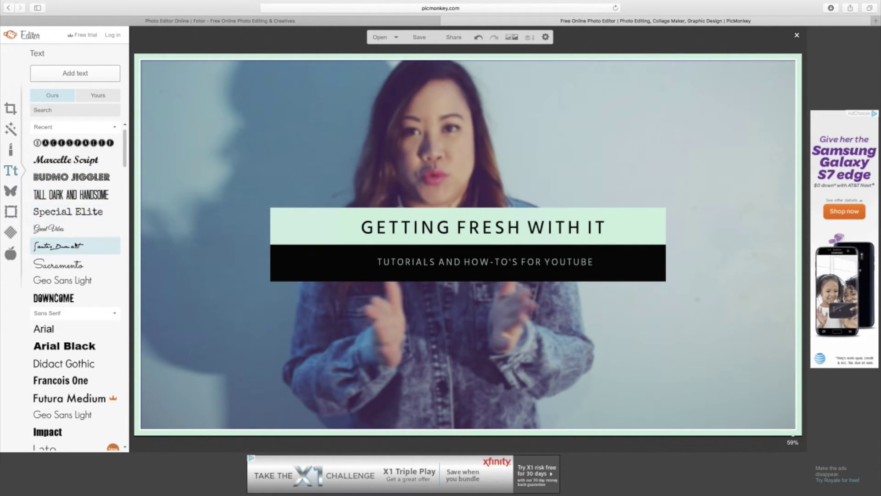
pyautogui.click(77, 263)
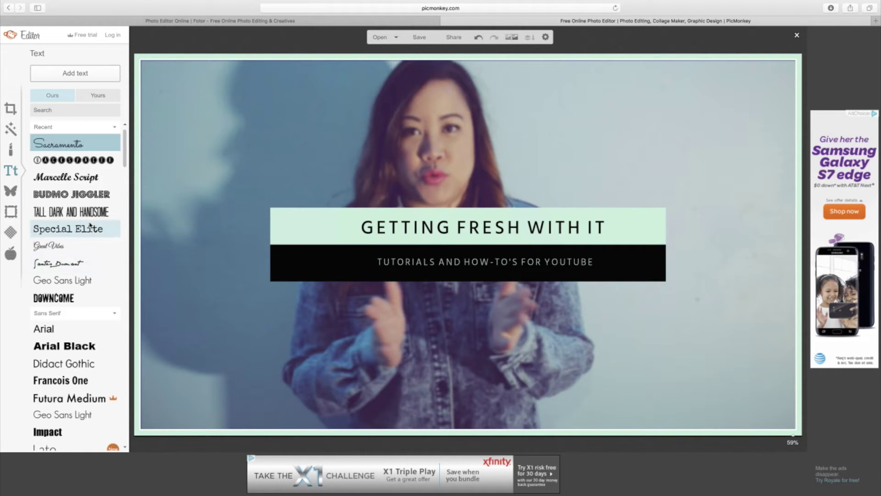
pyautogui.click(87, 75)
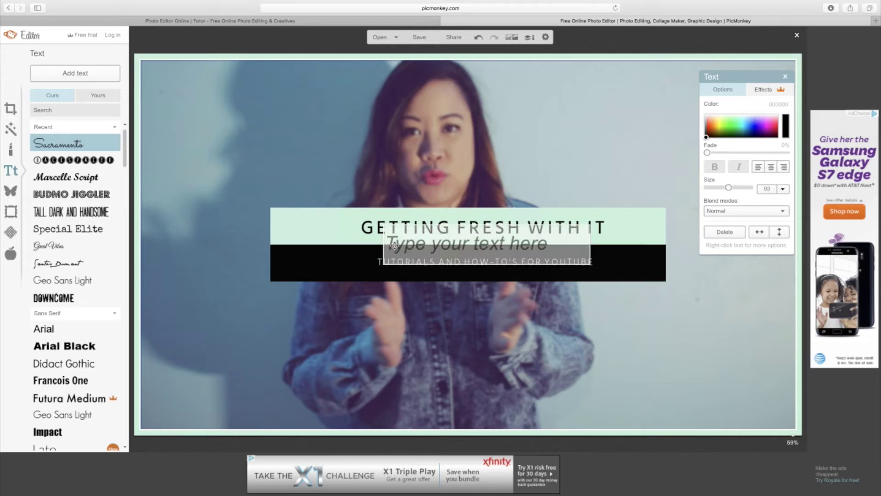
pyautogui.write('NJ')
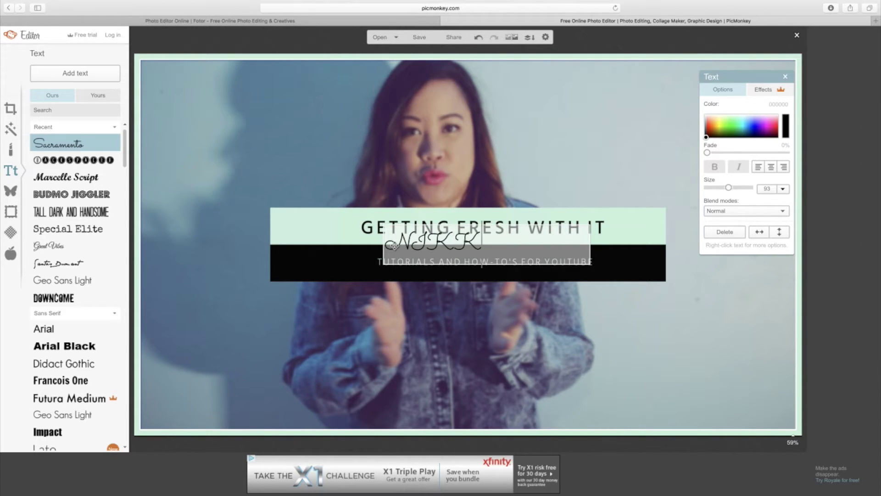
pyautogui.write('kk')
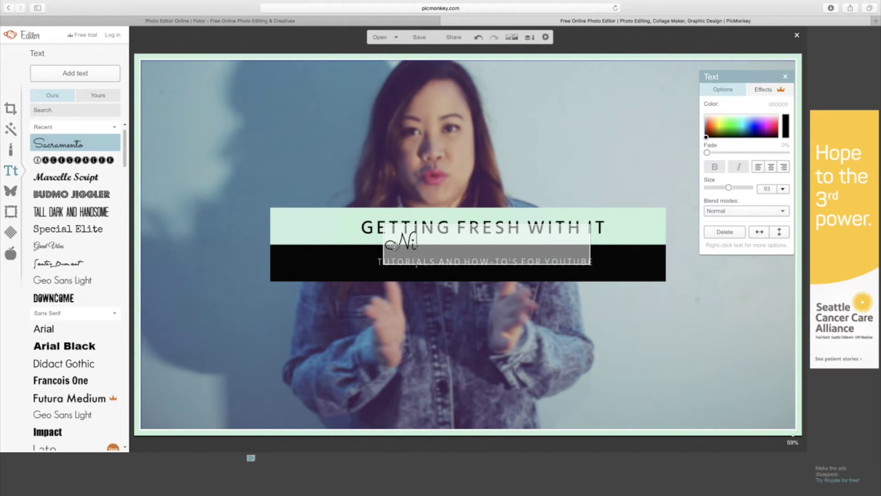
pyautogui.write('i F')
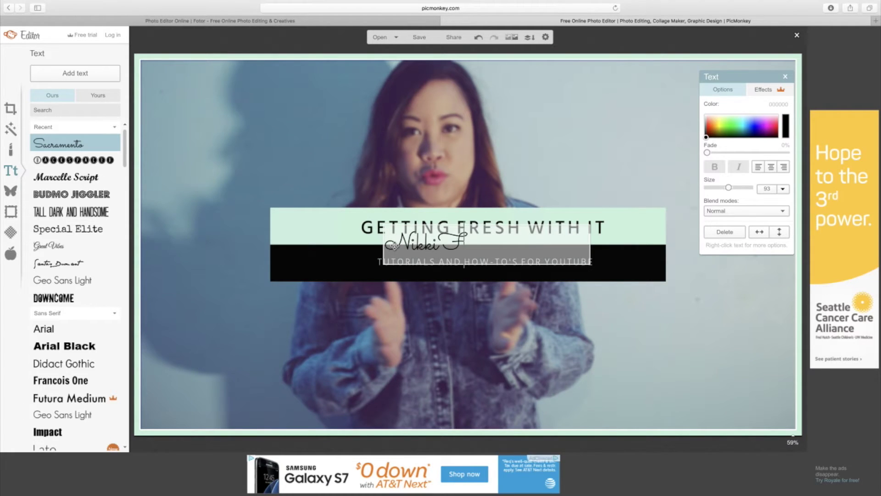
pyautogui.write('resh')
pyautogui.click(395, 252)
# - Move the signature into the cover's bottom-right corner and deselect it
pyautogui.moveTo(428, 228); pyautogui.dragTo(628, 358)
pyautogui.moveTo(651, 367); pyautogui.dragTo(731, 412)
pyautogui.click(597, 372)
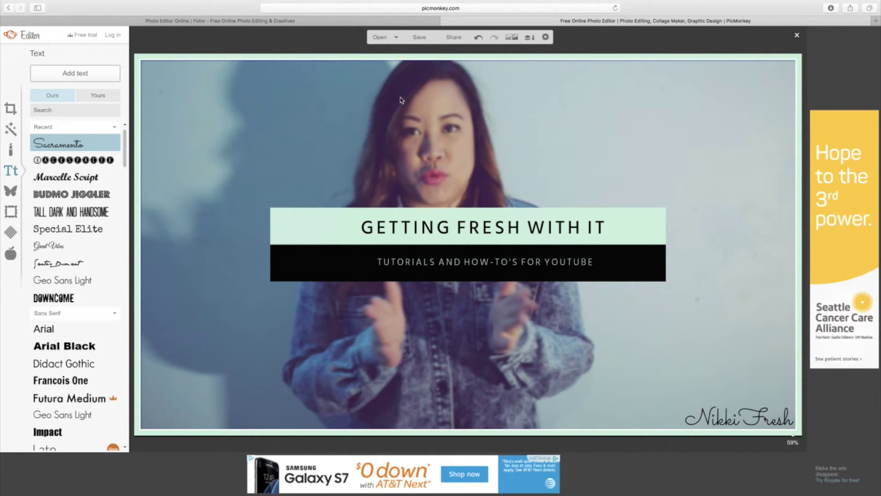
# - Save the cover to the Desktop as GETTINGFRESHWITHITfin.jpg
pyautogui.click(421, 38)
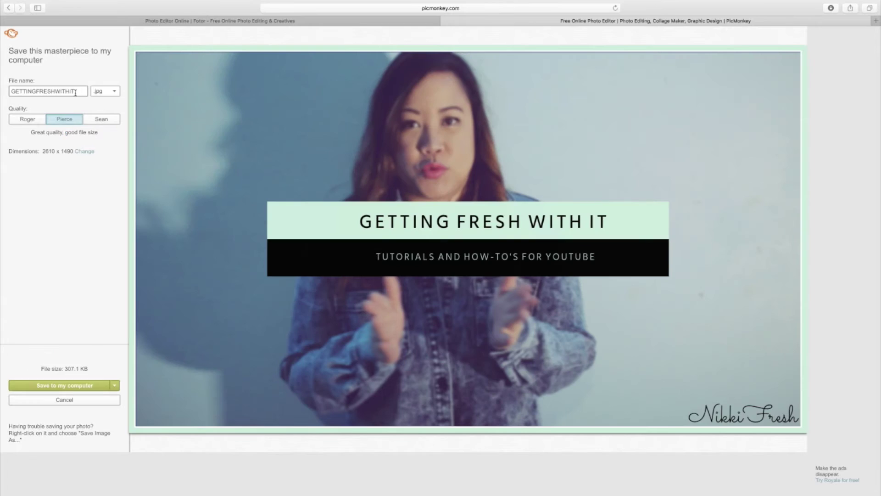
pyautogui.write('fin')
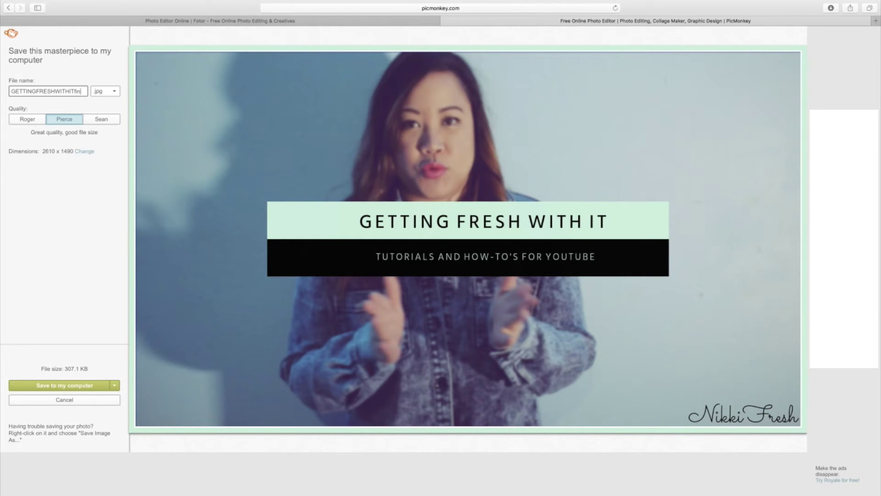
pyautogui.click(66, 385)
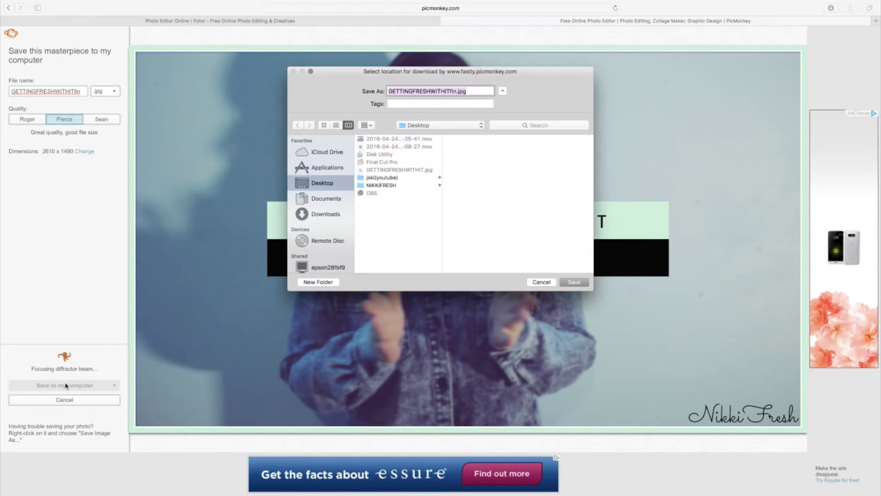
pyautogui.click(570, 282)
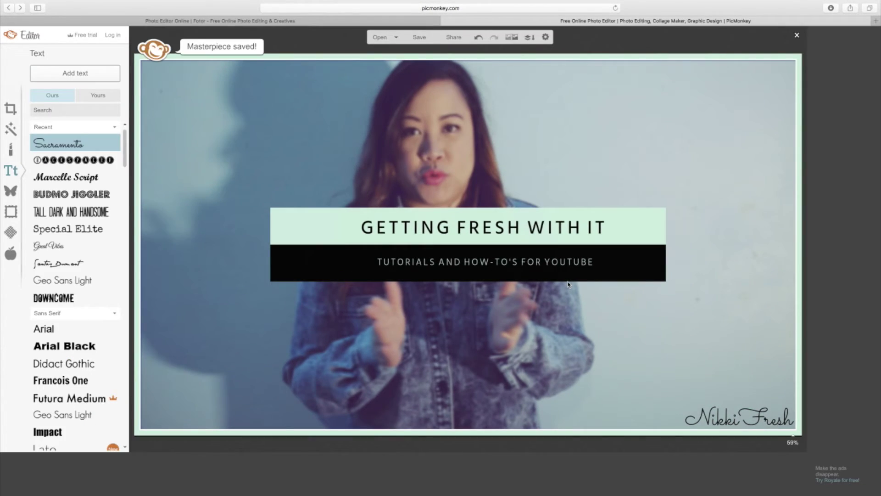
pyautogui.click(877, 21)
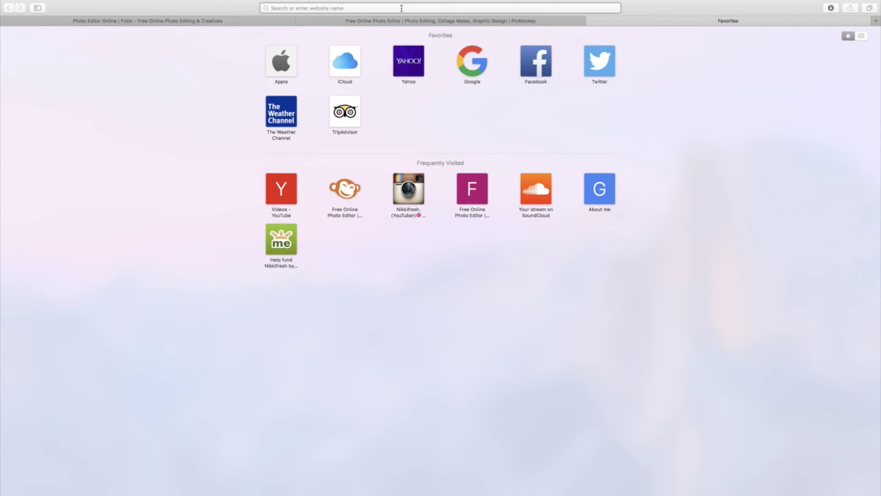
# - Search Google Images for 'tumblr backgrounds' and browse the results
pyautogui.write('tumbl')
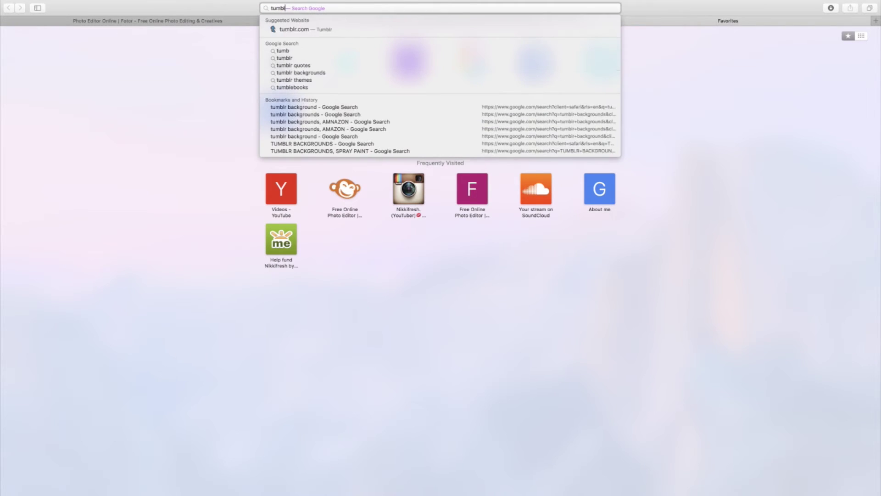
pyautogui.write('r backgrounds')
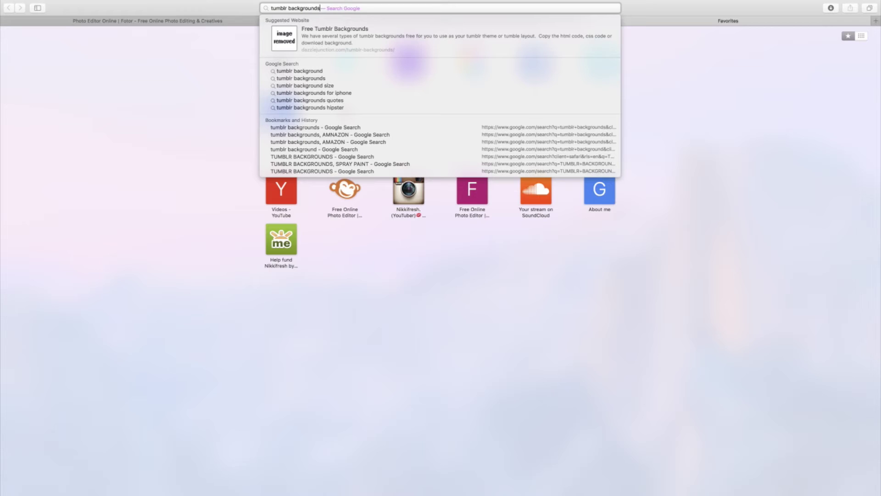
pyautogui.press('Return')
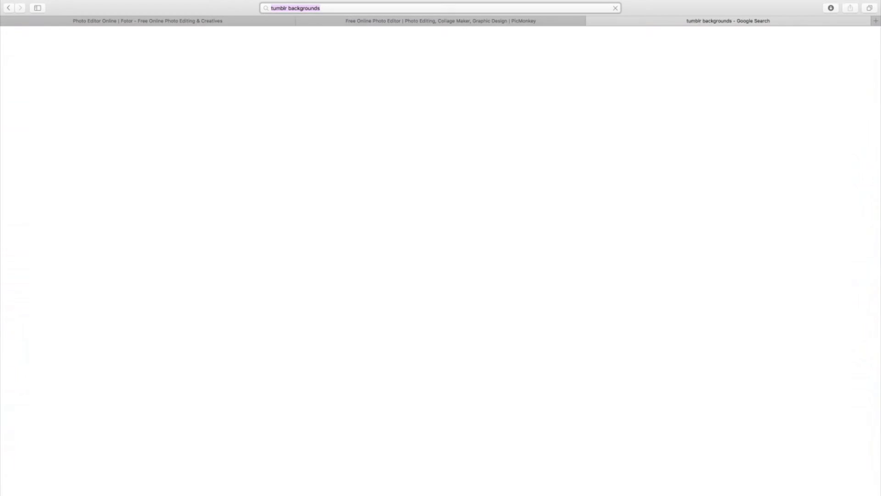
pyautogui.click(92, 66)
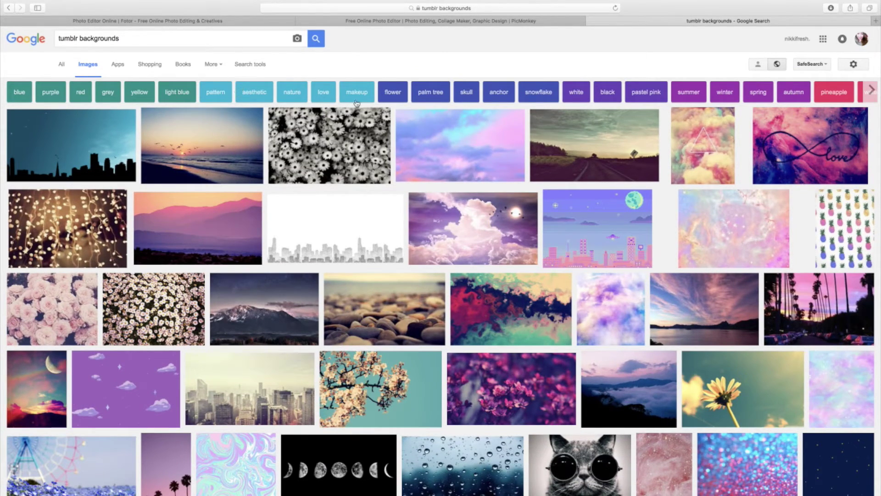
pyautogui.scroll(-2, 572, 261)
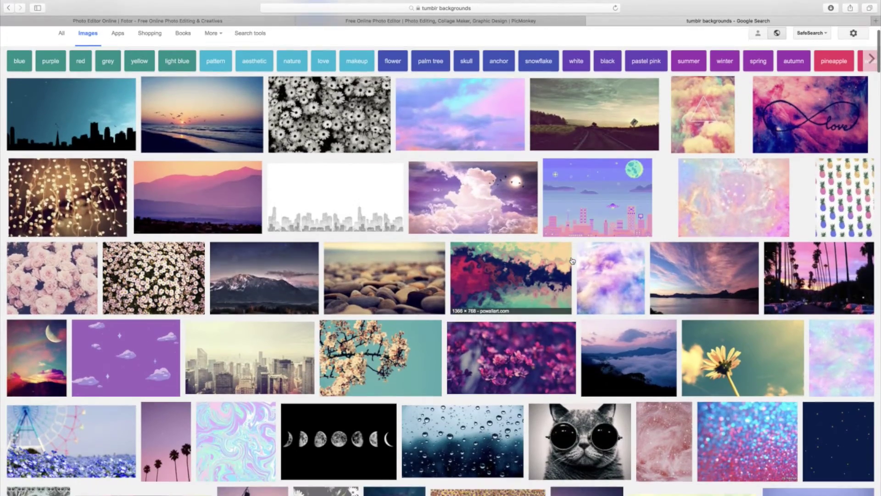
pyautogui.scroll(-10, 572, 261)
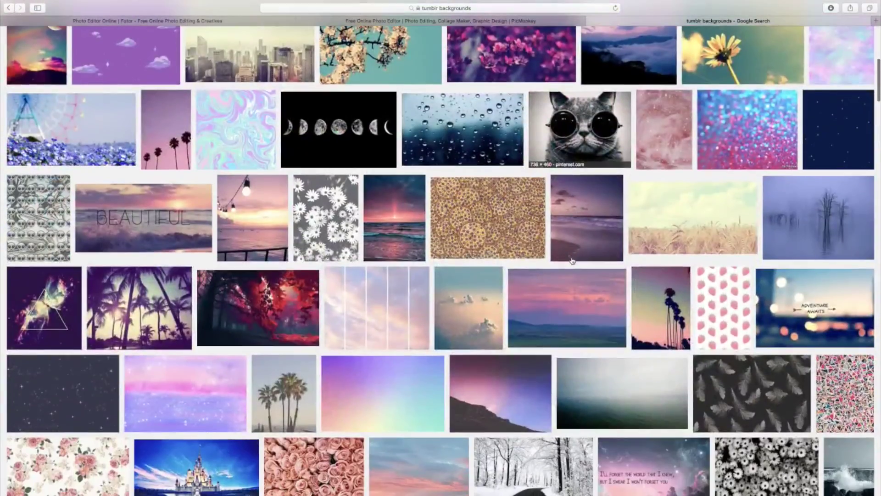
pyautogui.scroll(-3, 572, 260)
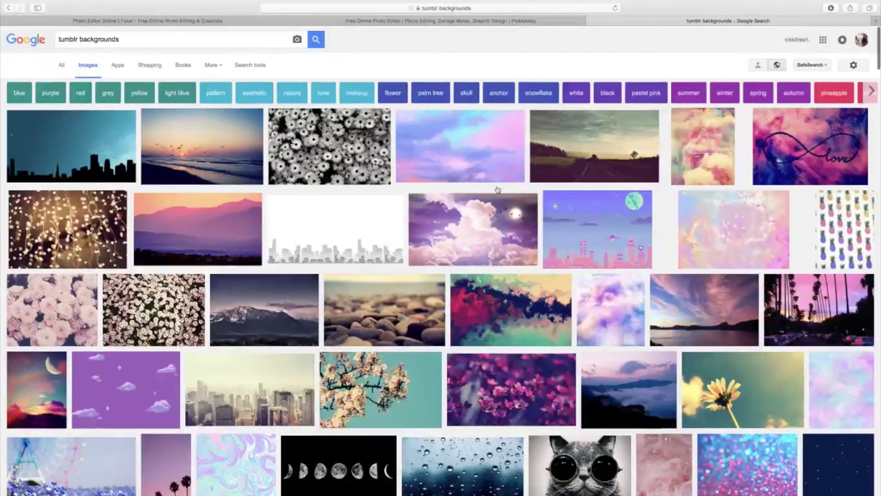
# - Refine the image search to 'tumblr backgrounds, nails' and browse the results
pyautogui.click(156, 40)
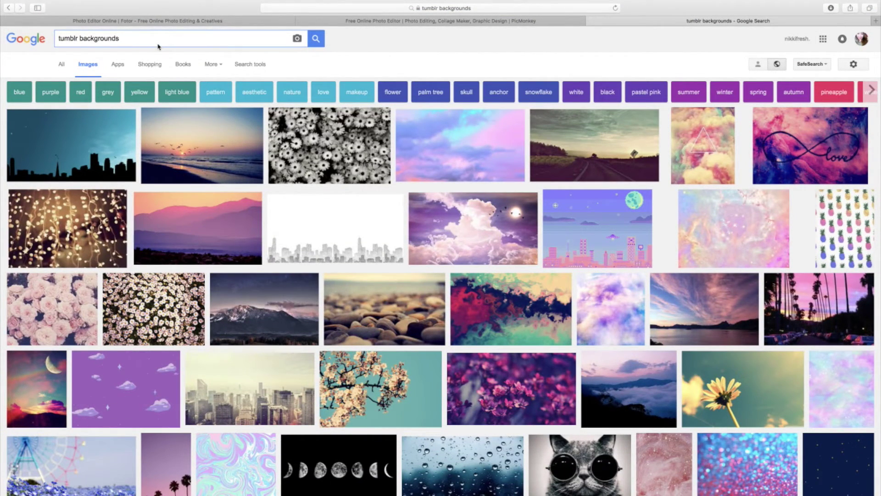
pyautogui.write(',')
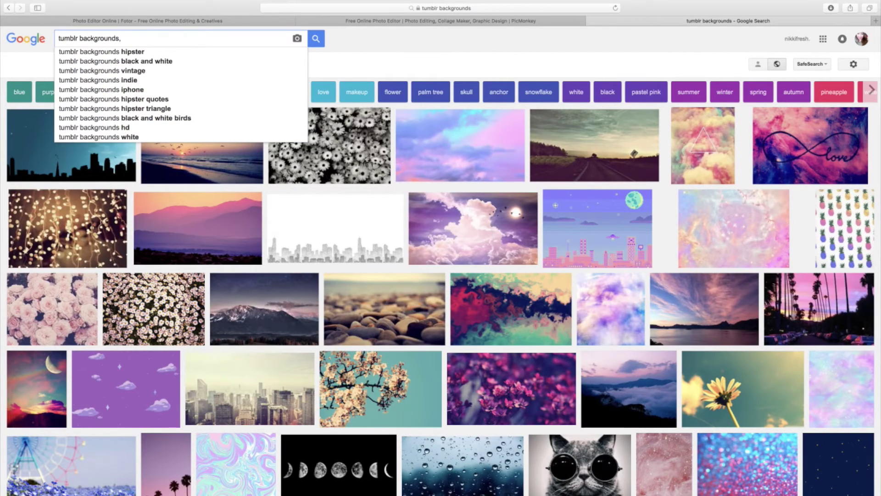
pyautogui.write(' nails')
pyautogui.press('Return')
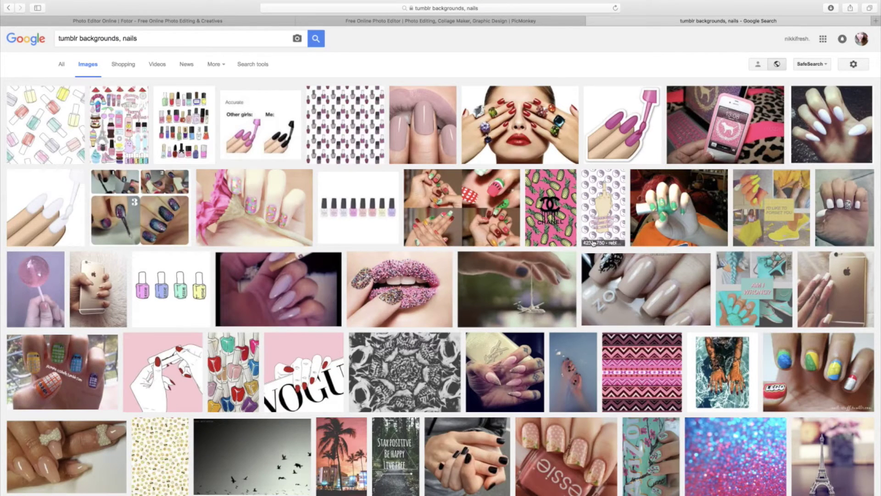
pyautogui.scroll(-5, 593, 243)
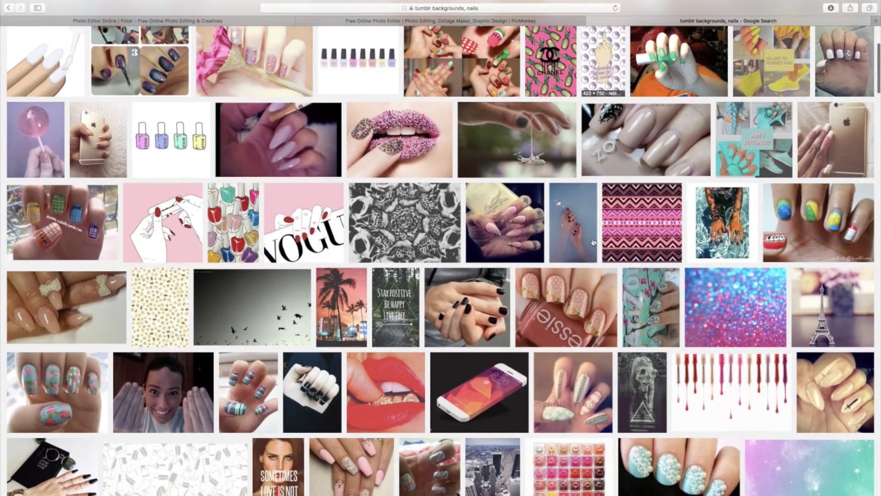
pyautogui.scroll(-10, 592, 242)
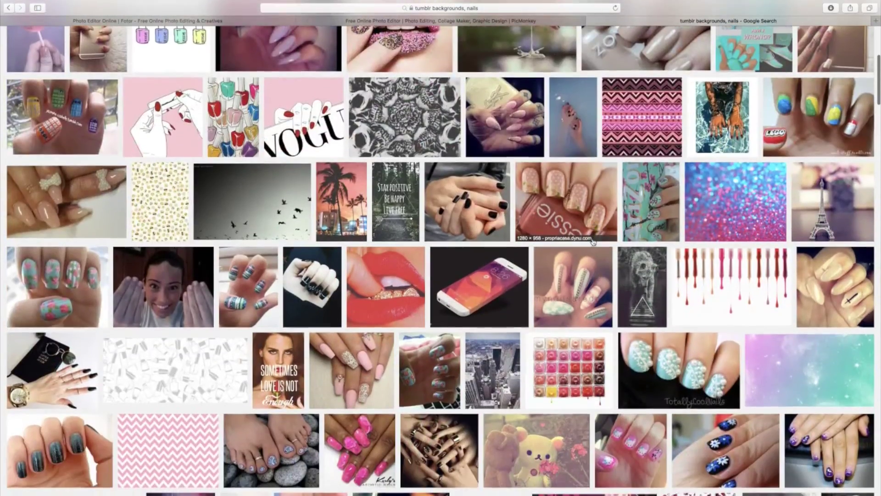
pyautogui.scroll(-20, 593, 242)
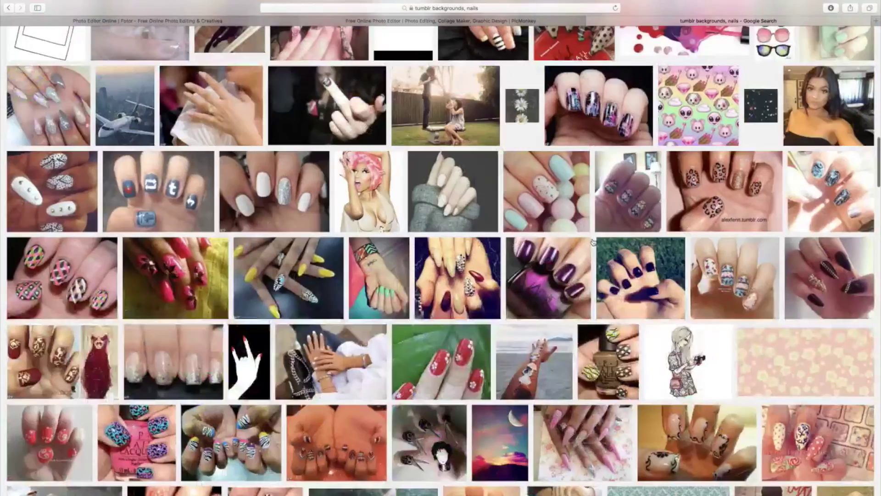
pyautogui.scroll(-20, 593, 242)
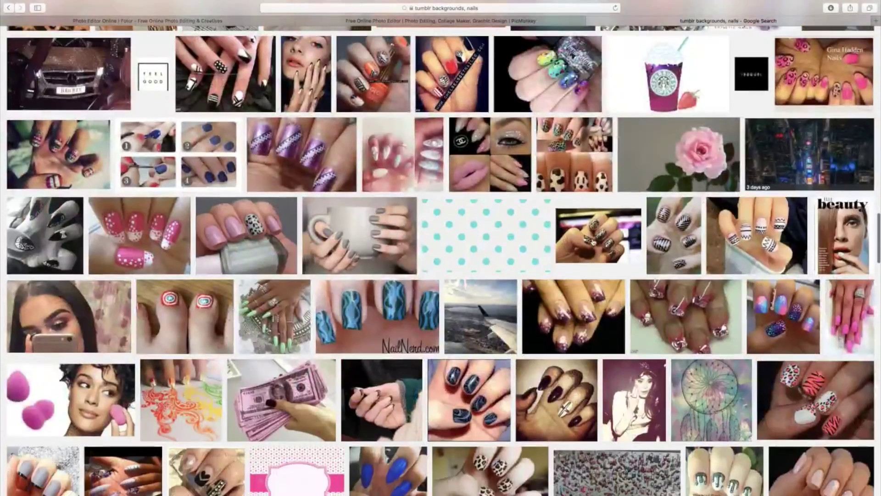
pyautogui.scroll(-4, 593, 243)
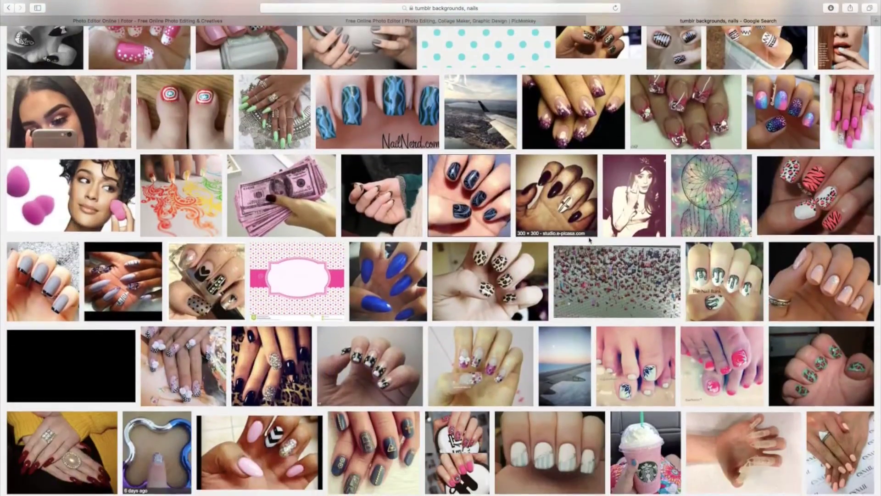
pyautogui.scroll(-9, 592, 241)
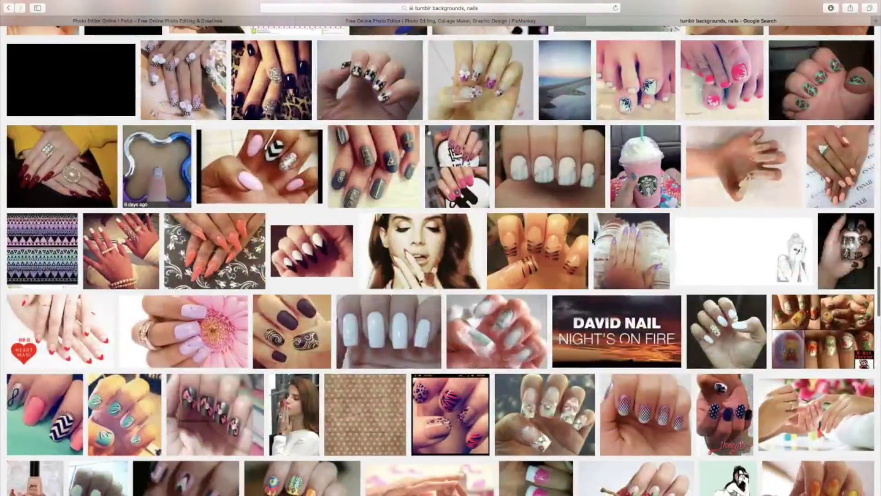
pyautogui.scroll(10, 592, 240)
pyautogui.scroll(20, 593, 241)
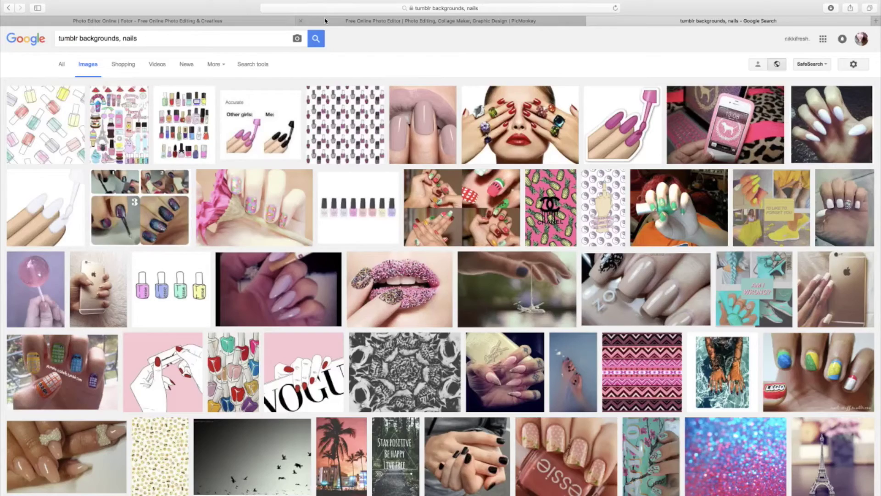
# - Compare the Fotor and PicMonkey covers by switching tabs, ending on PicMonkey
pyautogui.click(325, 21)
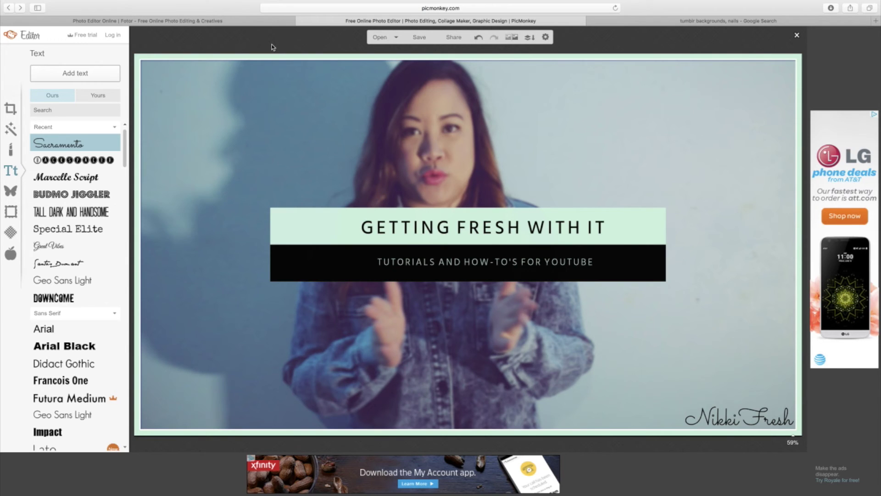
pyautogui.click(245, 23)
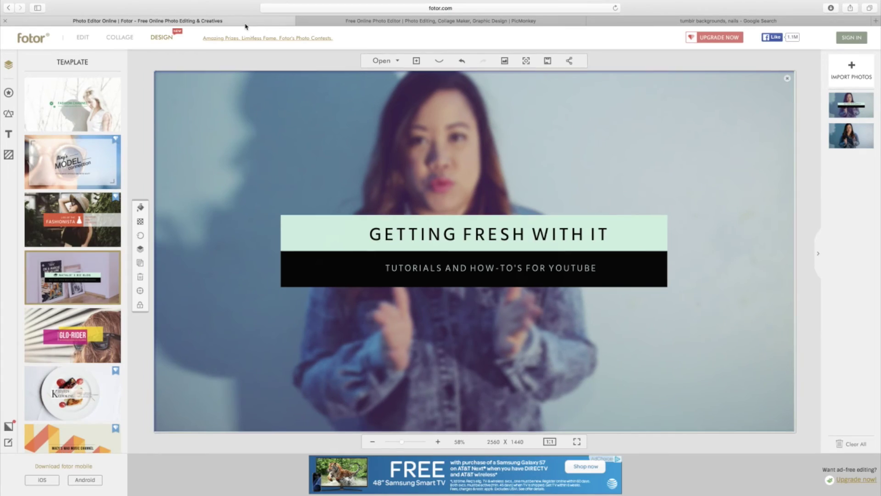
pyautogui.click(357, 23)
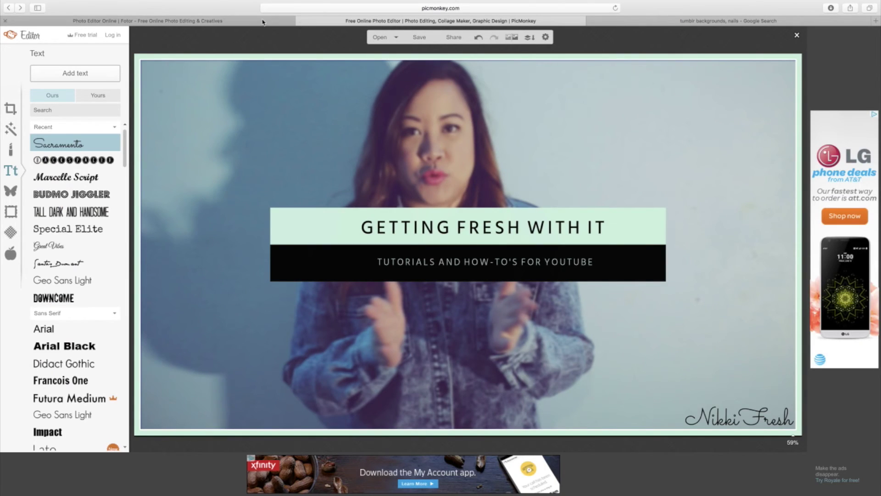
pyautogui.click(258, 22)
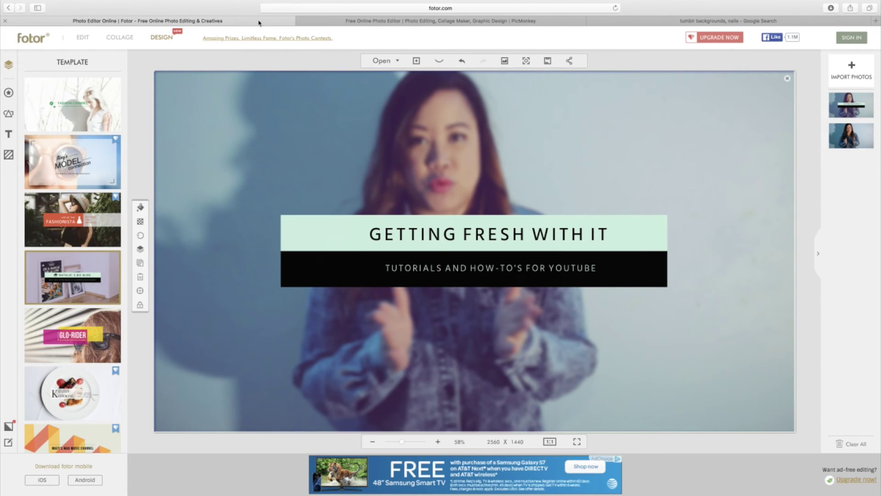
pyautogui.click(364, 24)
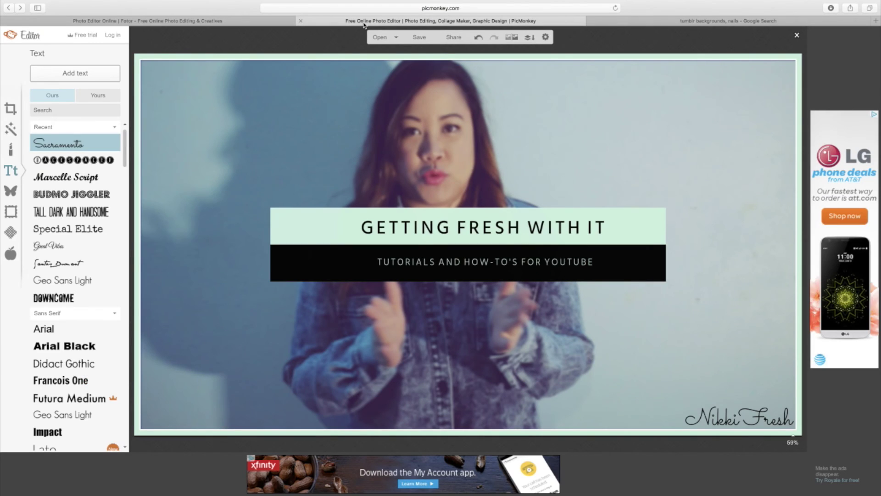